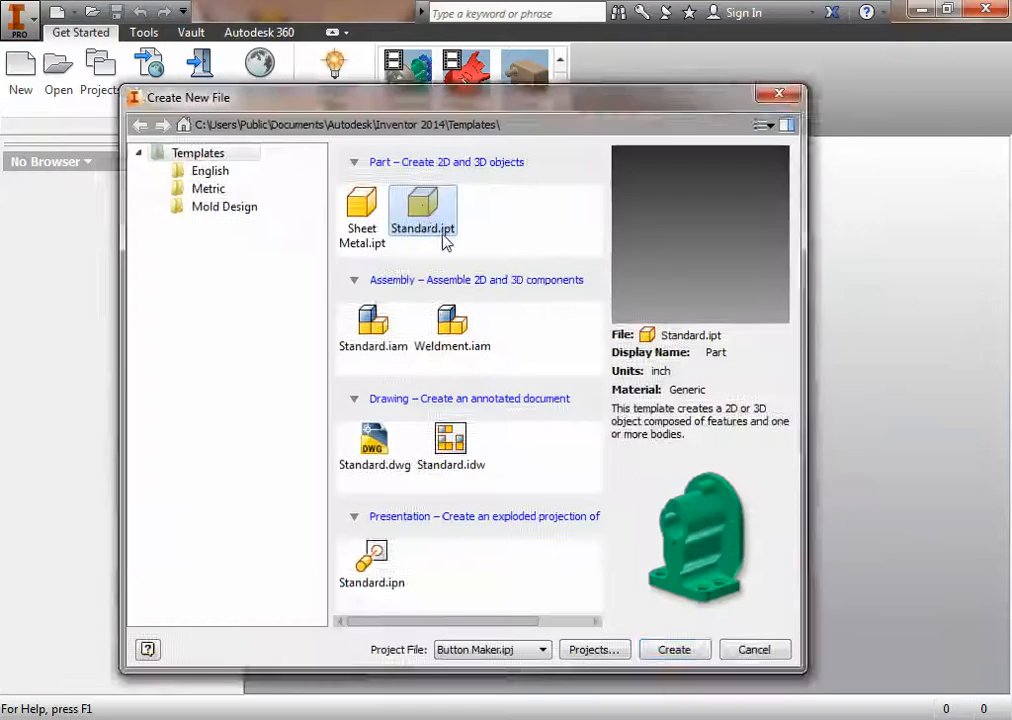
Create a new part from the Standard.ipt template and start a 2D sketch on the XY plane
double_click(421, 212)
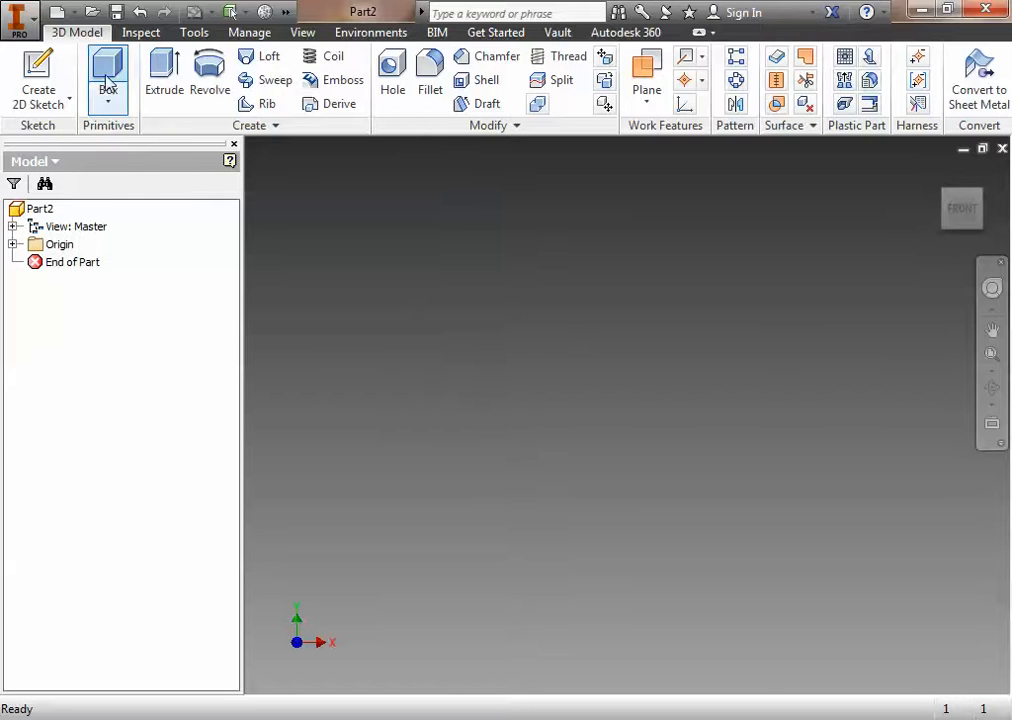
left_click(38, 78)
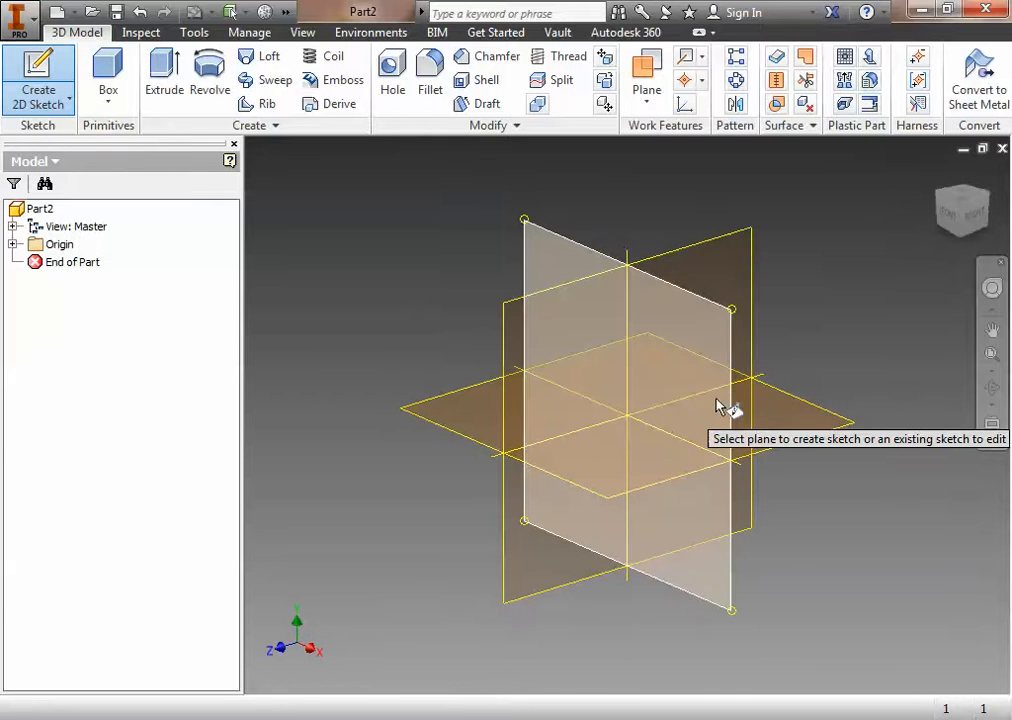
left_click(715, 401)
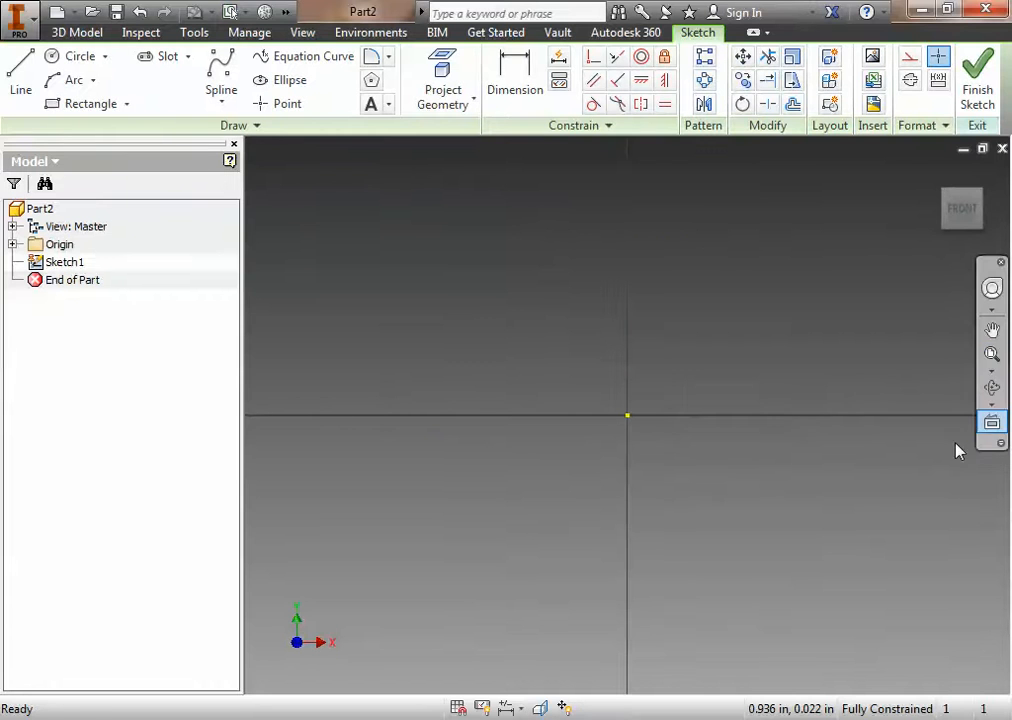
Draw a horizontal line above the sketch origin and convert it to a construction line
left_click(24, 86)
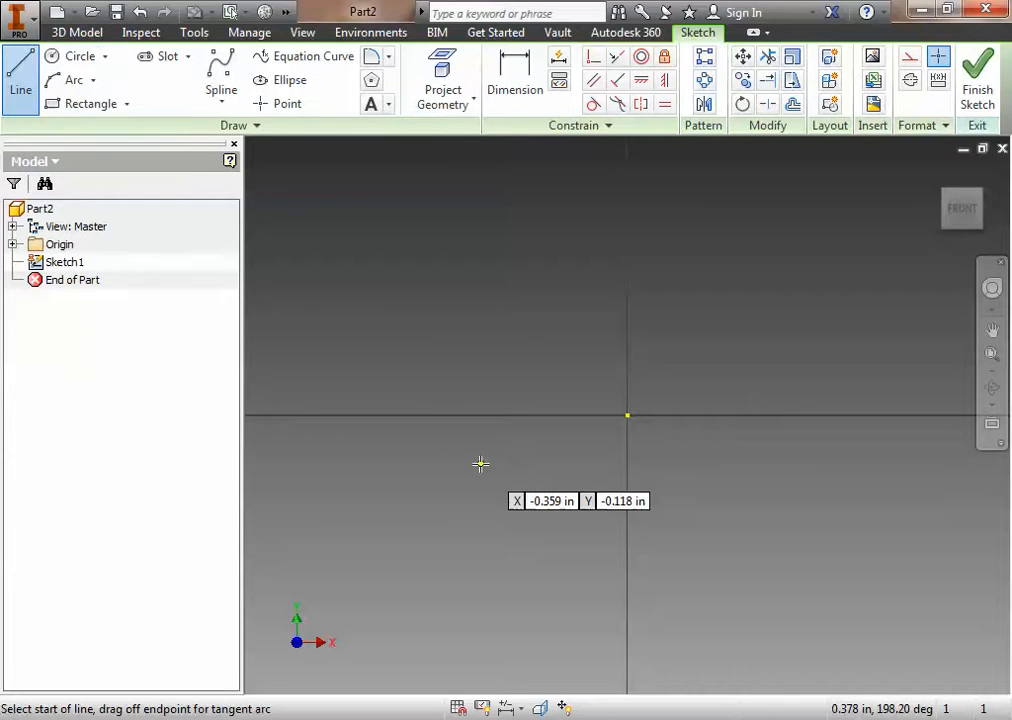
left_click(357, 313)
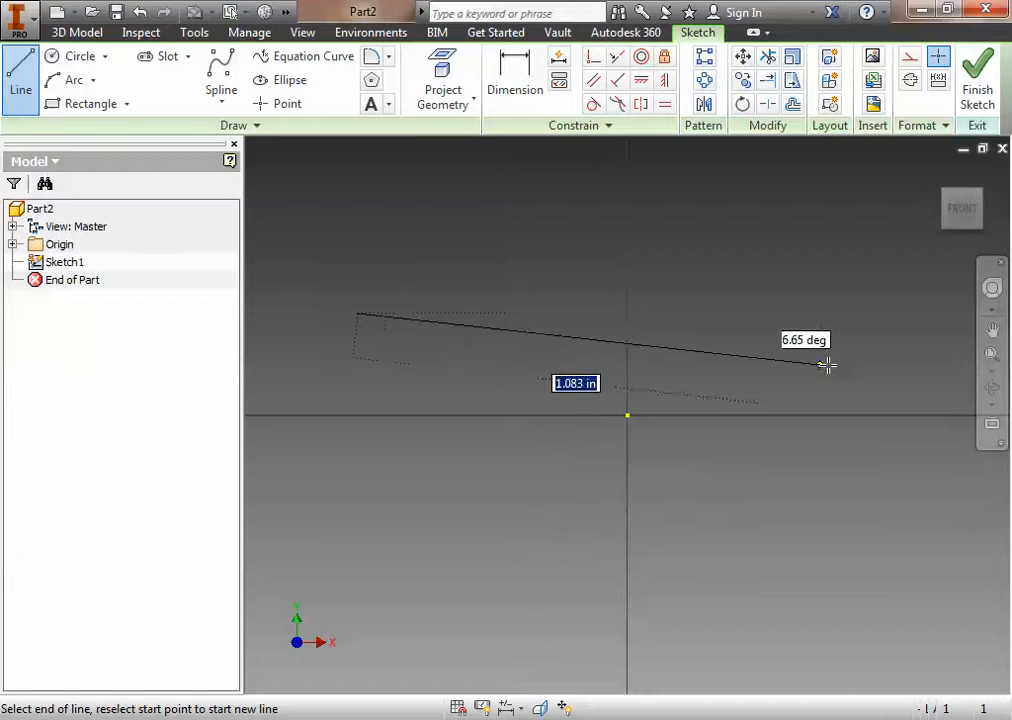
left_click(895, 314)
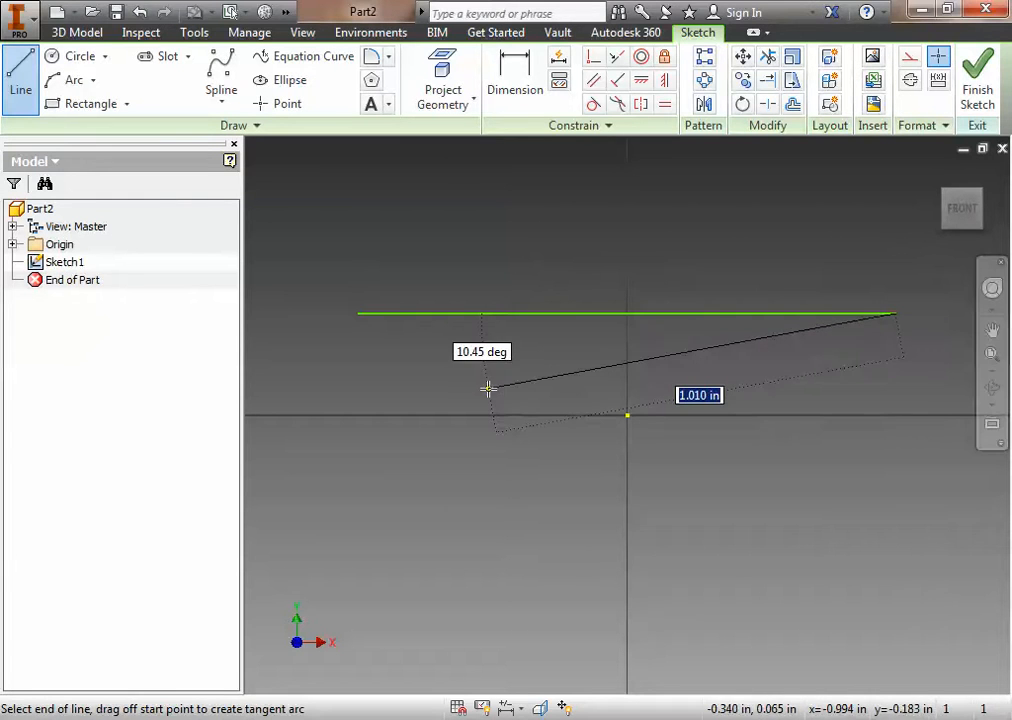
key("Escape")
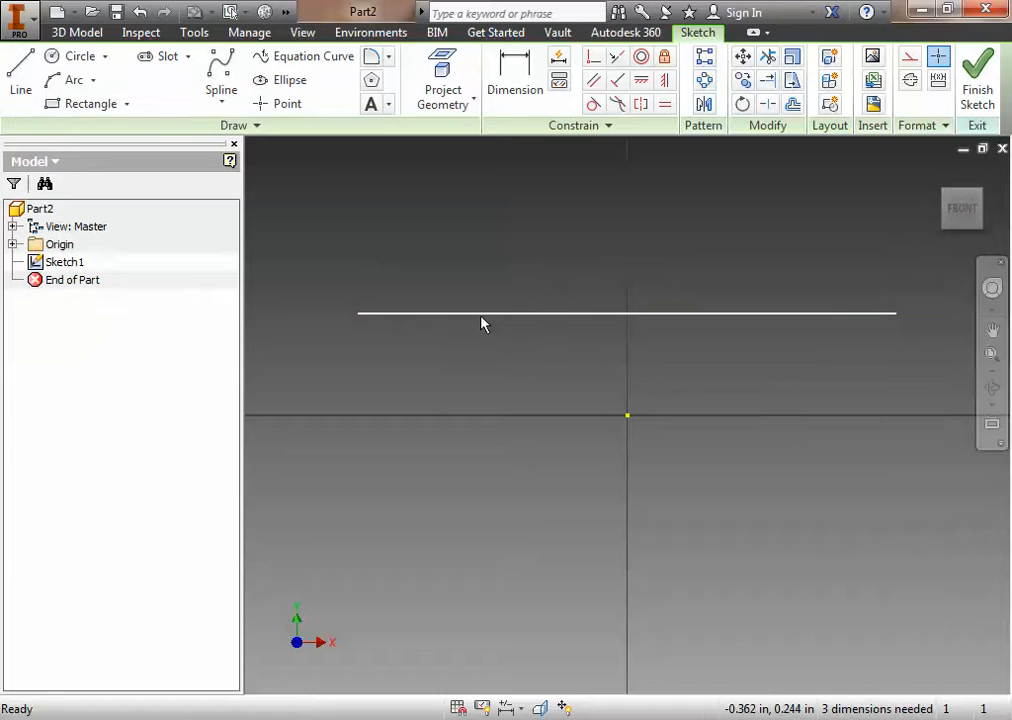
right_click(480, 316)
left_click(560, 262)
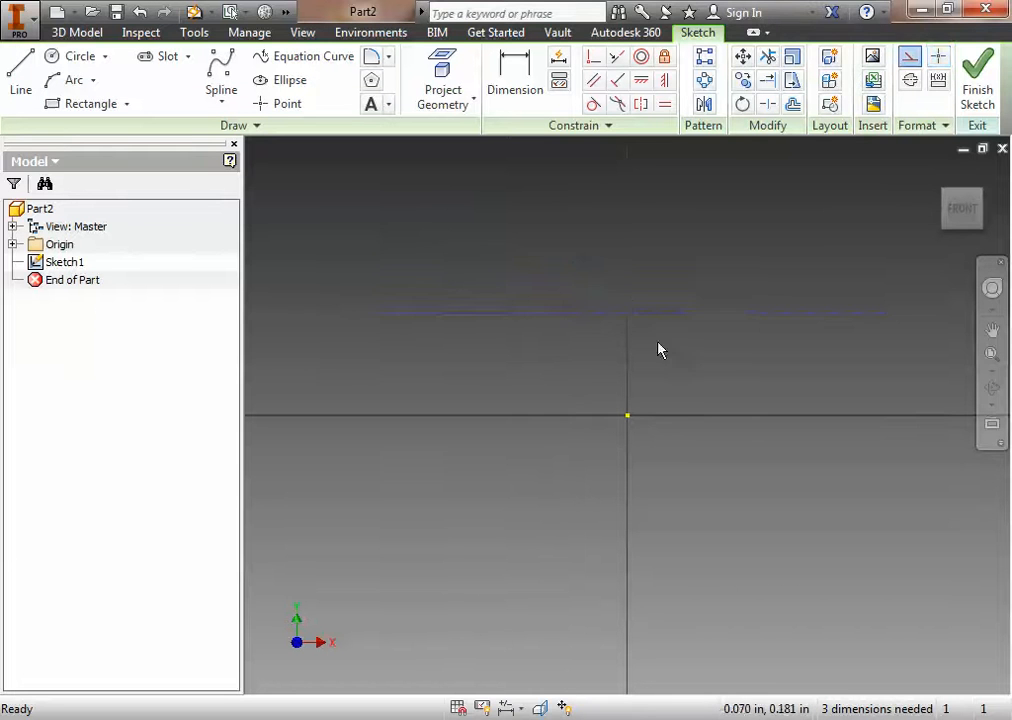
left_click(652, 348)
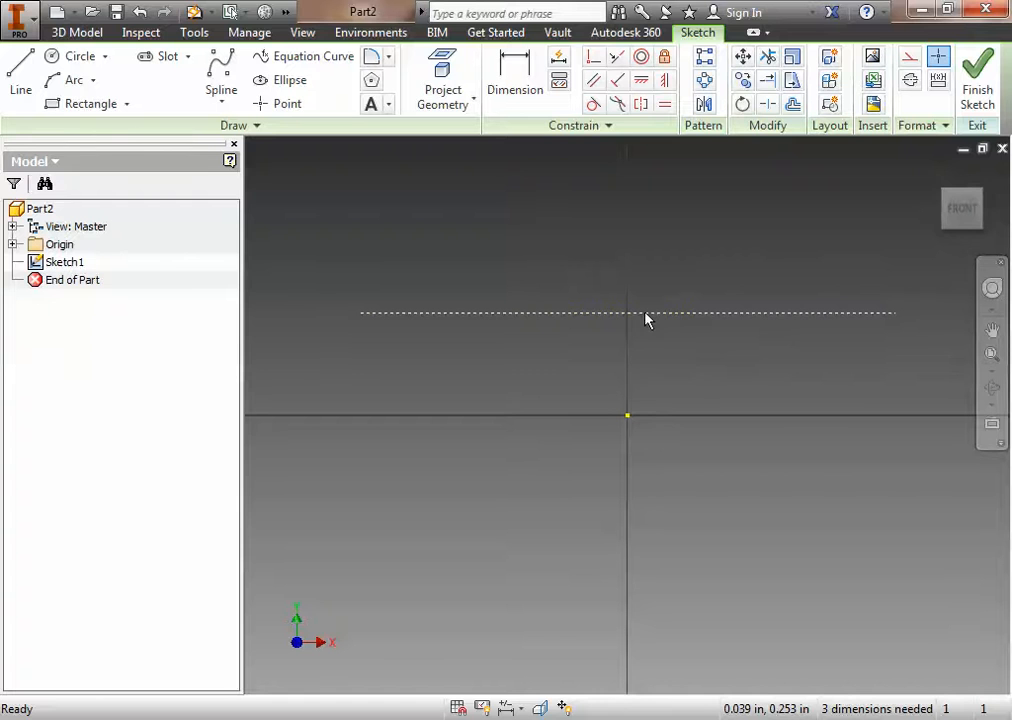
Draw a closed L-shaped profile below the construction line, with a short upright leg at its left end and a base about 1.06 in long
left_click(20, 78)
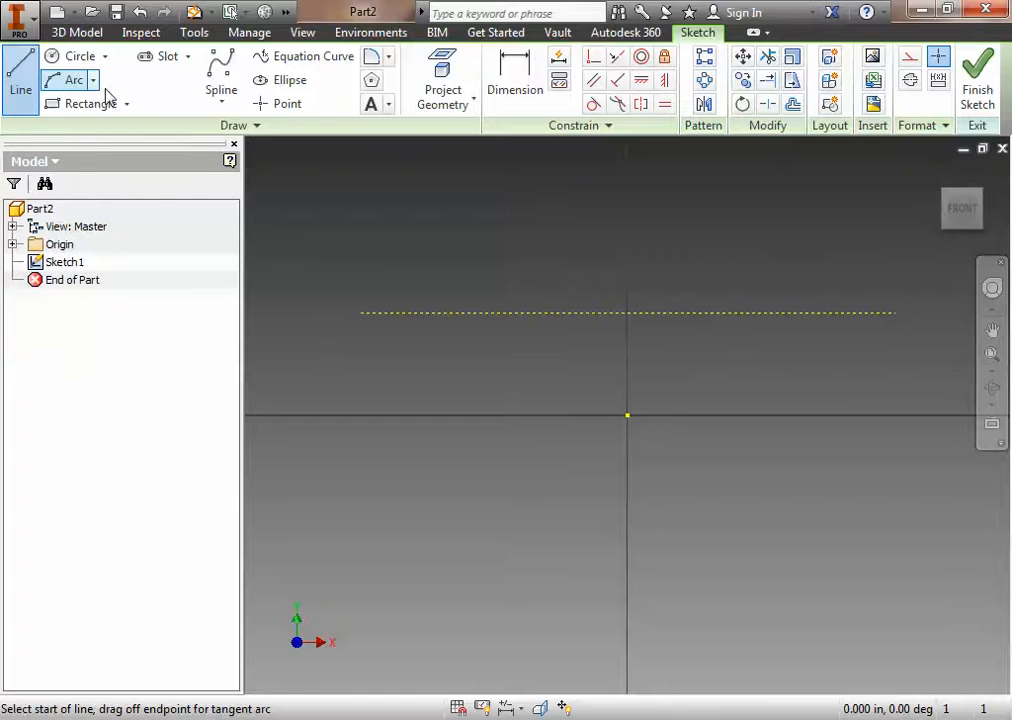
left_click(416, 357)
left_click(415, 453)
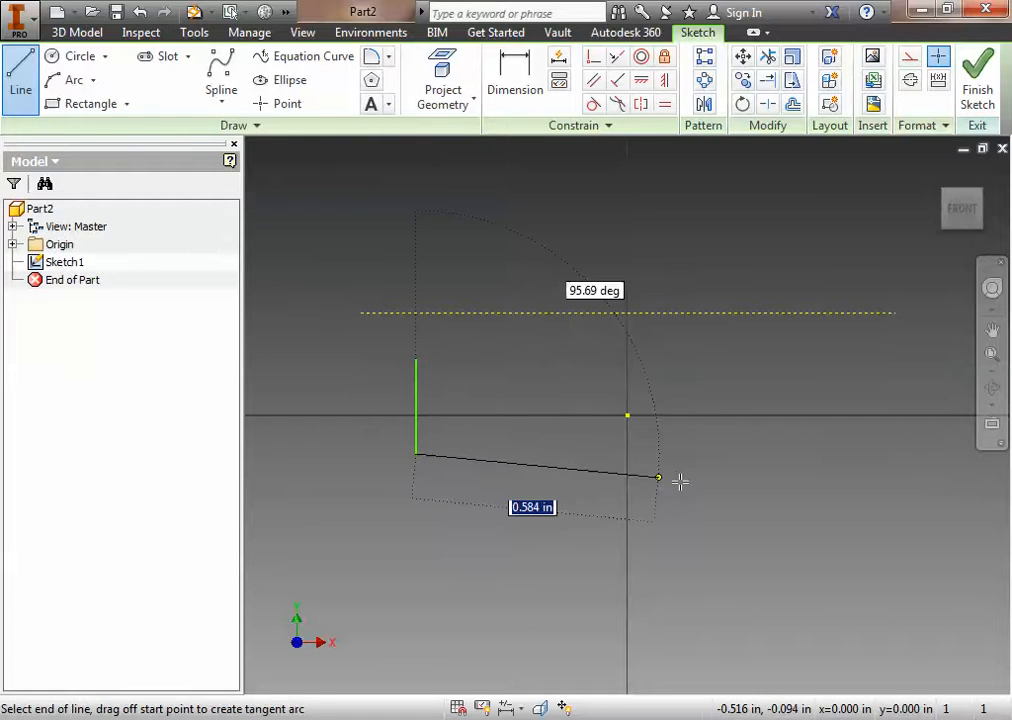
left_click(850, 455)
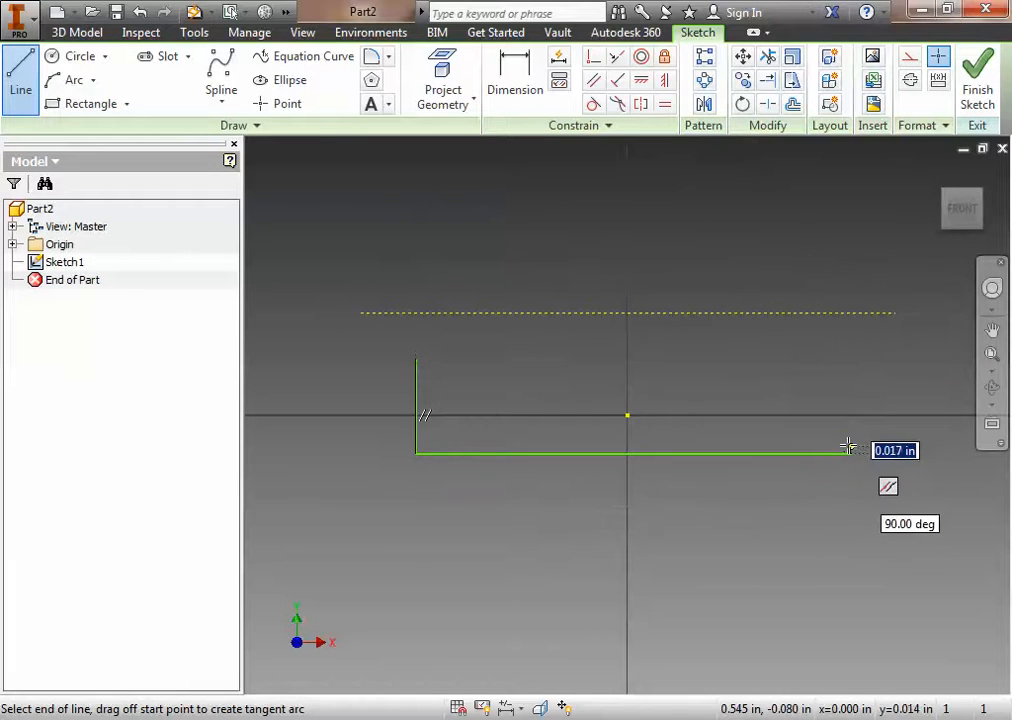
left_click(849, 428)
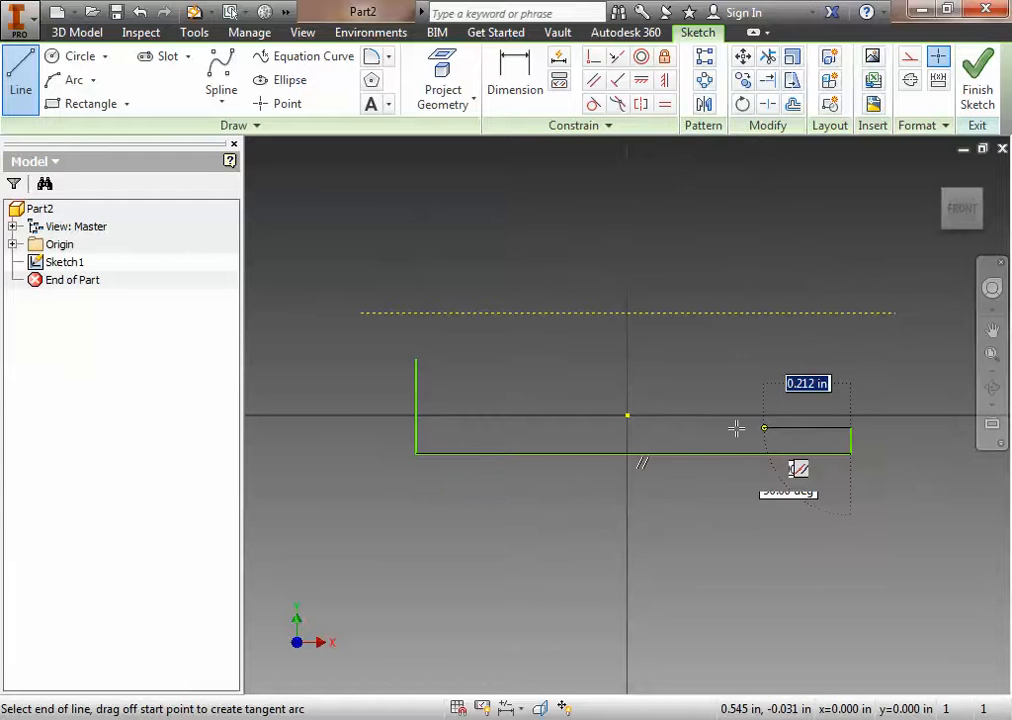
left_click(433, 428)
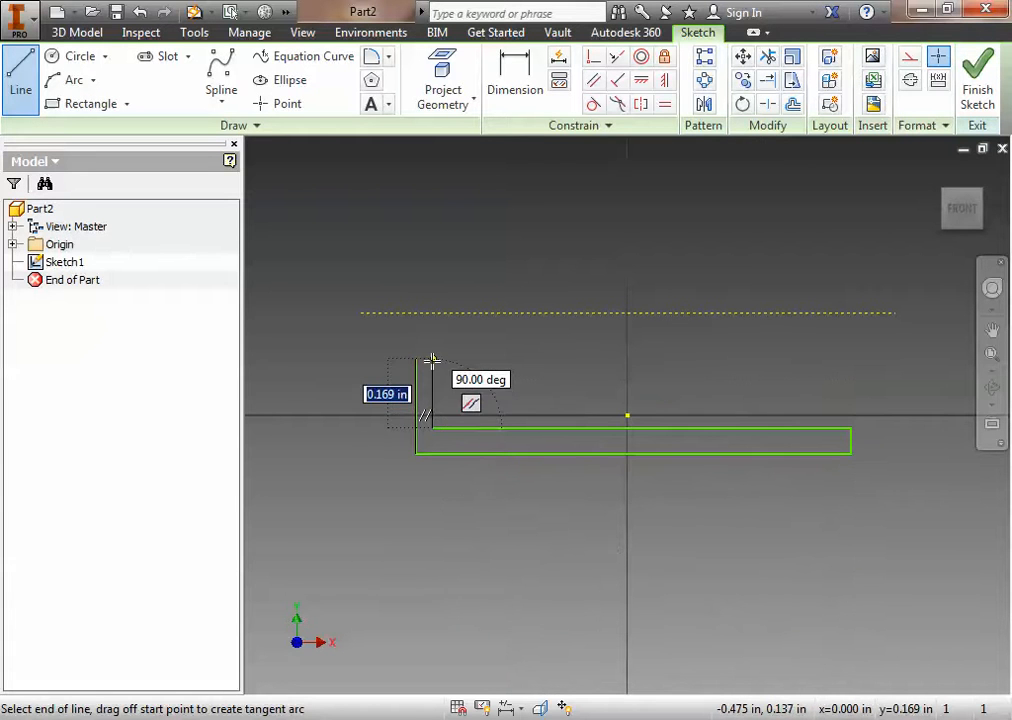
left_click(433, 360)
left_click(416, 360)
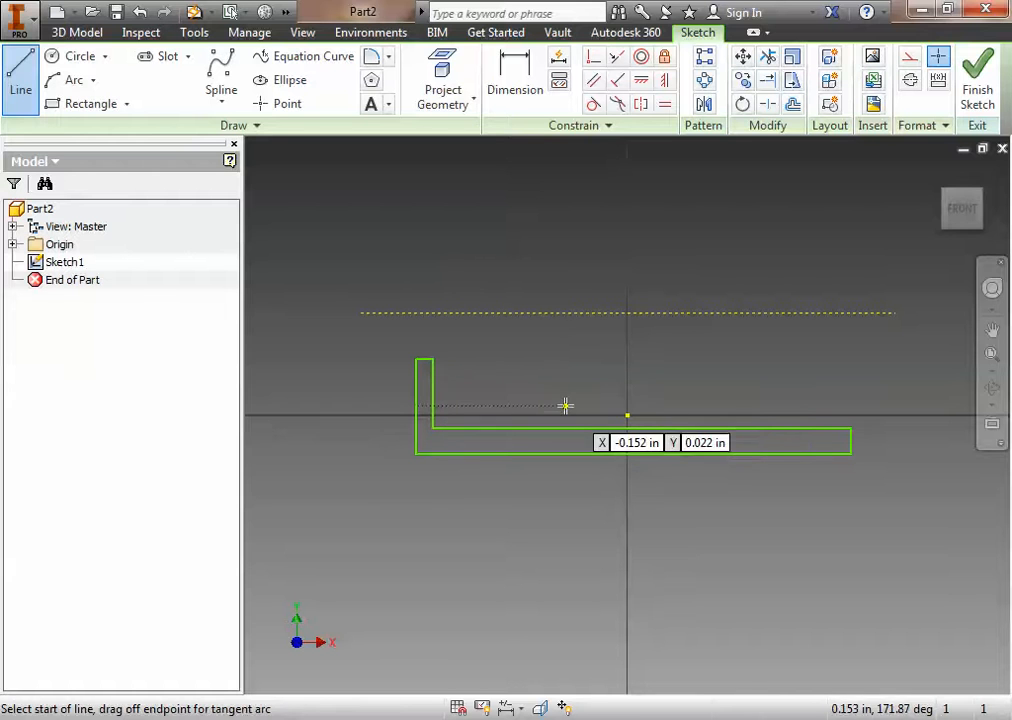
key("Escape")
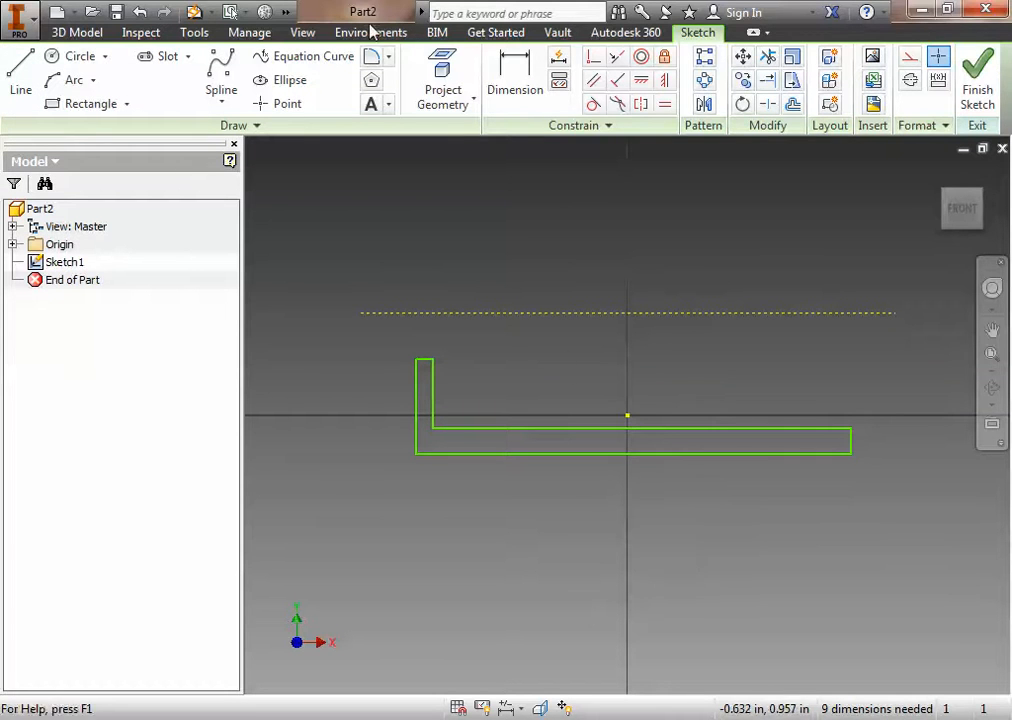
Dimension the bottom edge of the L-shaped profile and set its length to 4.469 in
left_click(503, 104)
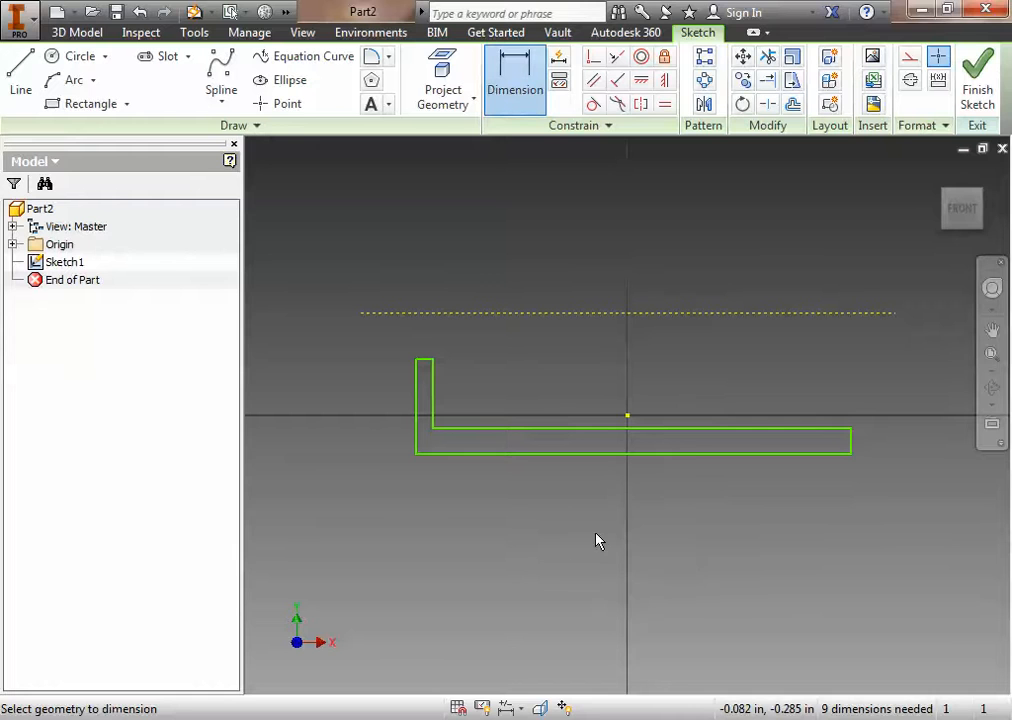
left_click(549, 451)
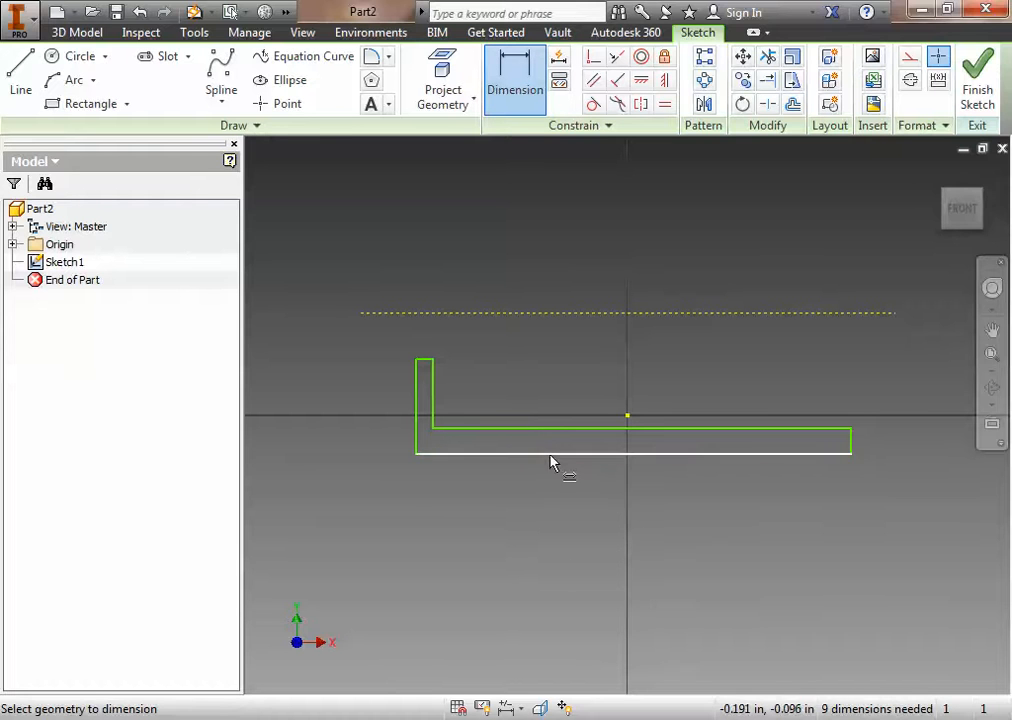
left_click(571, 504)
type("4")
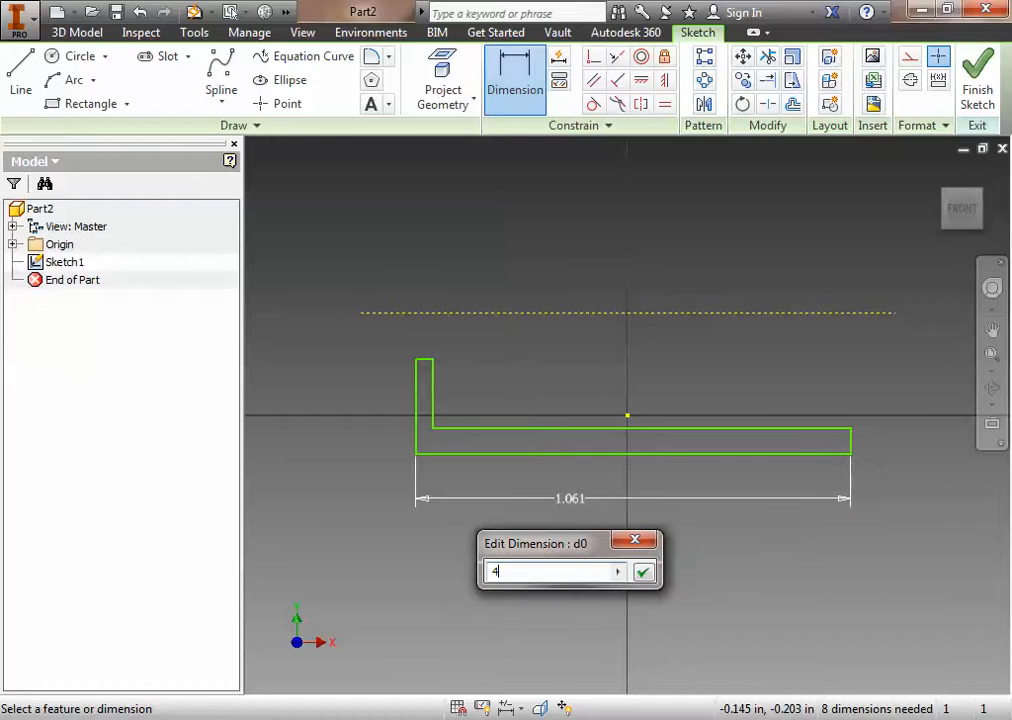
type(".469")
key("Return")
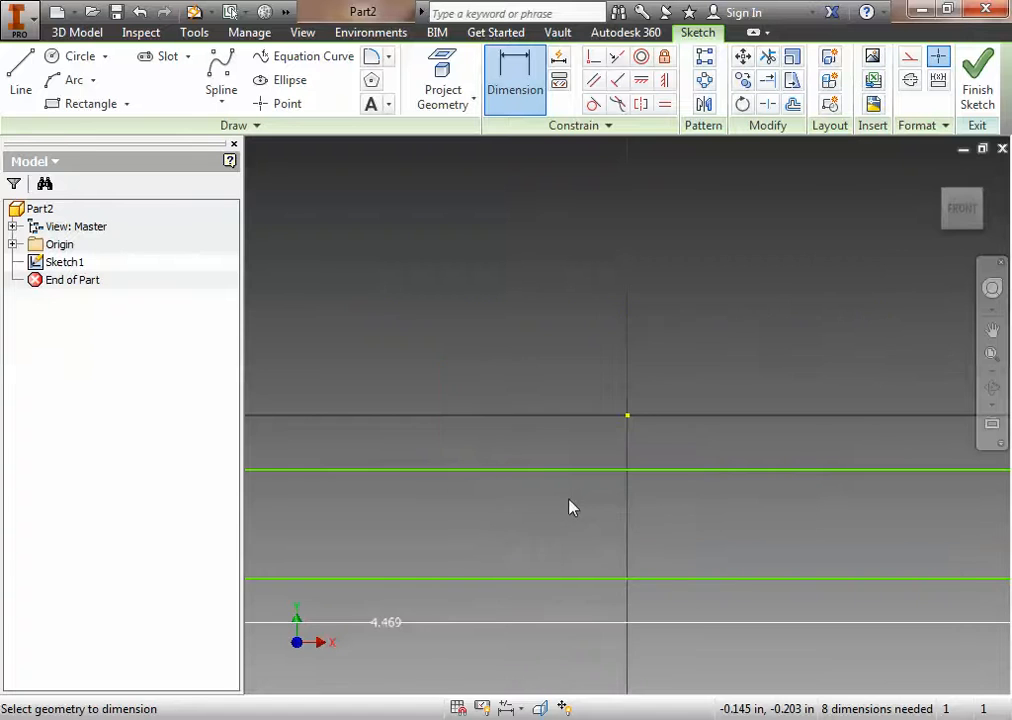
Dimension the top edge of the profile's upright leg and set its width to .156 in
scroll(610, 519, "up", 5)
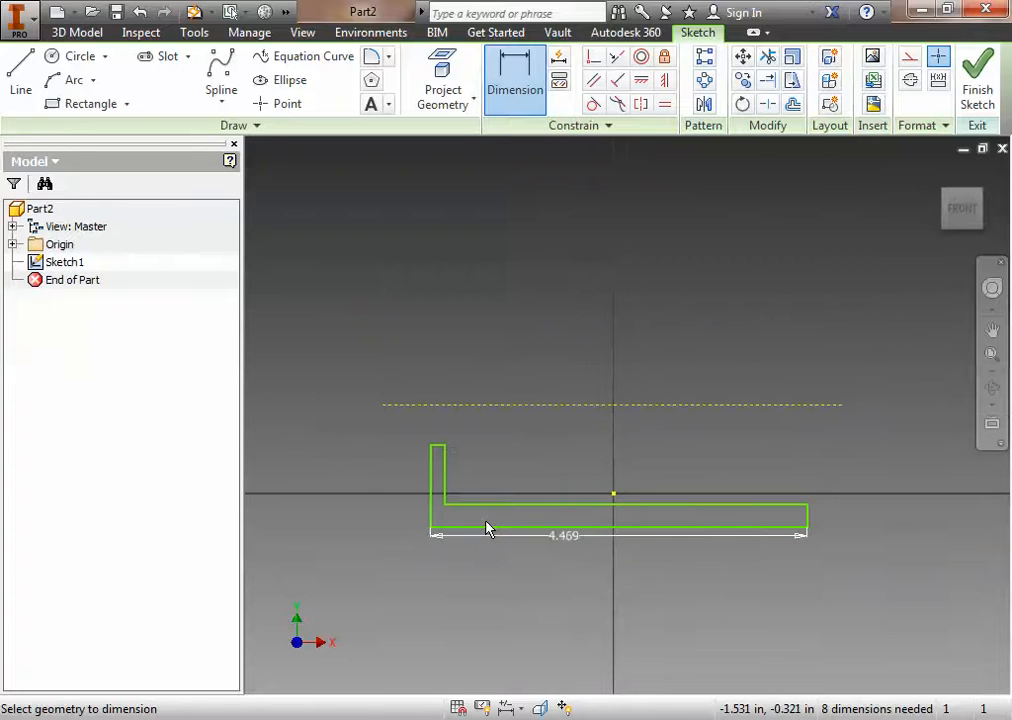
left_click(438, 447)
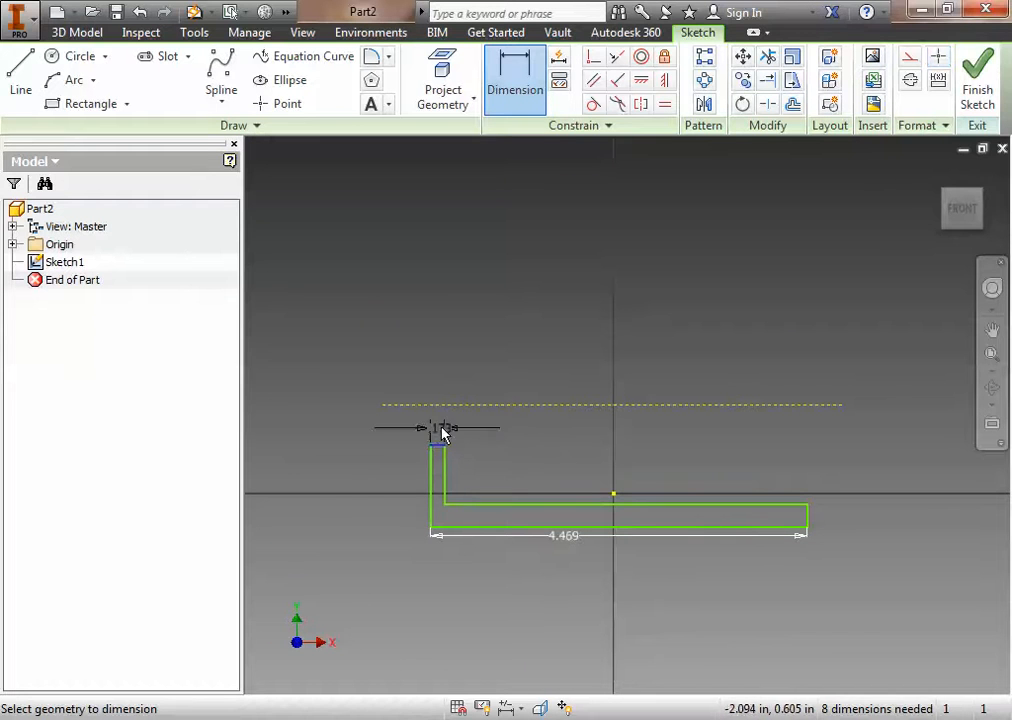
left_click(436, 429)
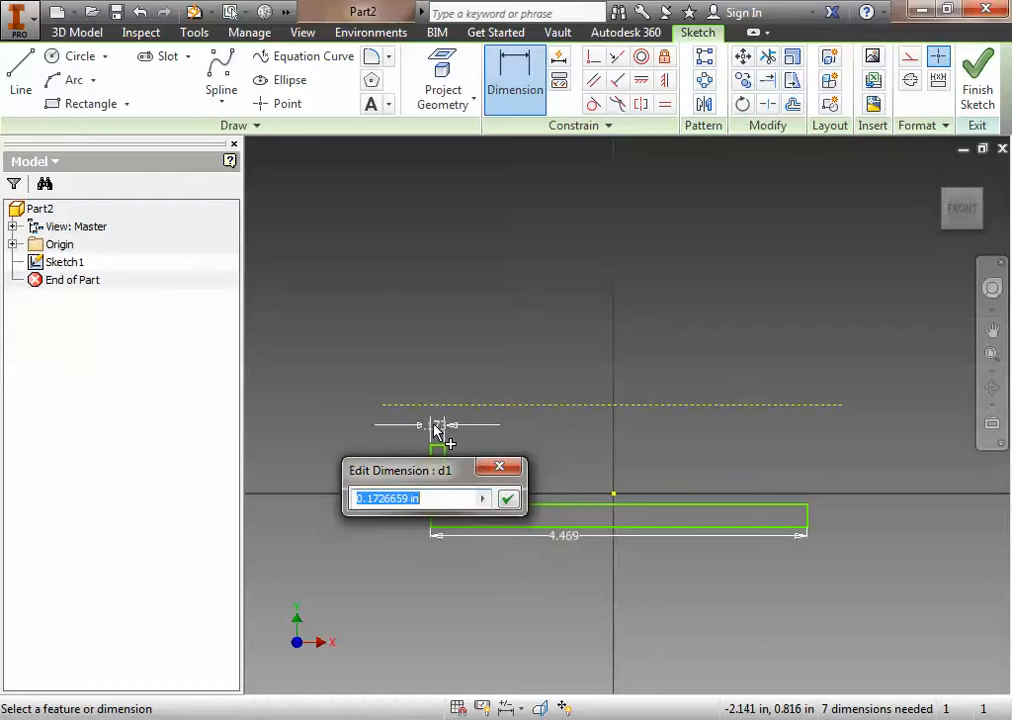
type(".156")
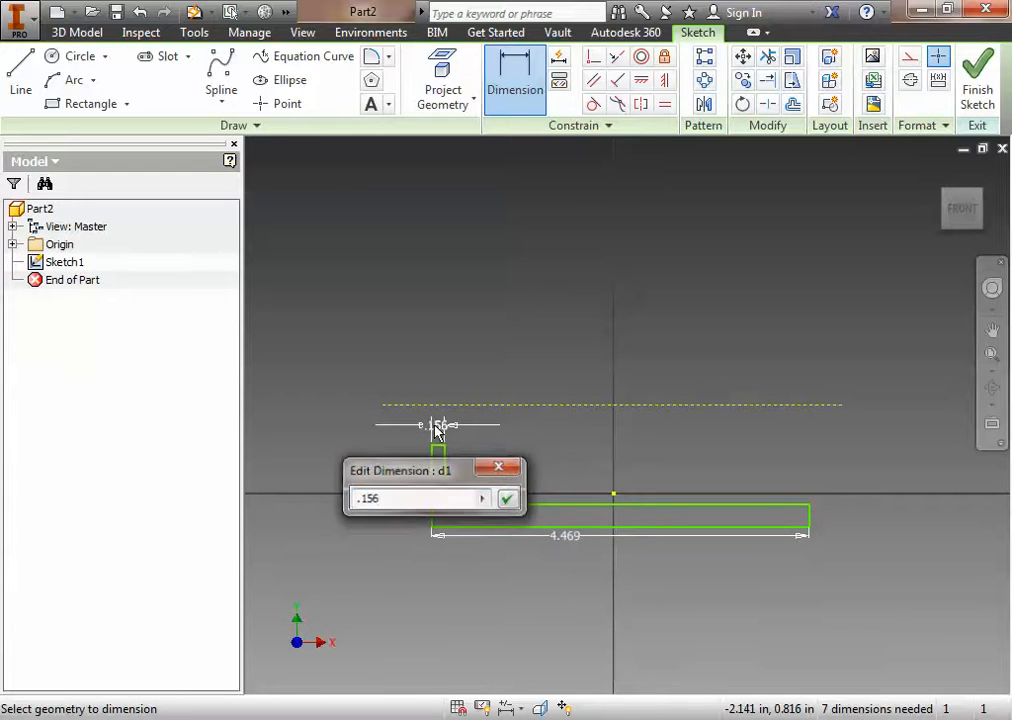
key("Return")
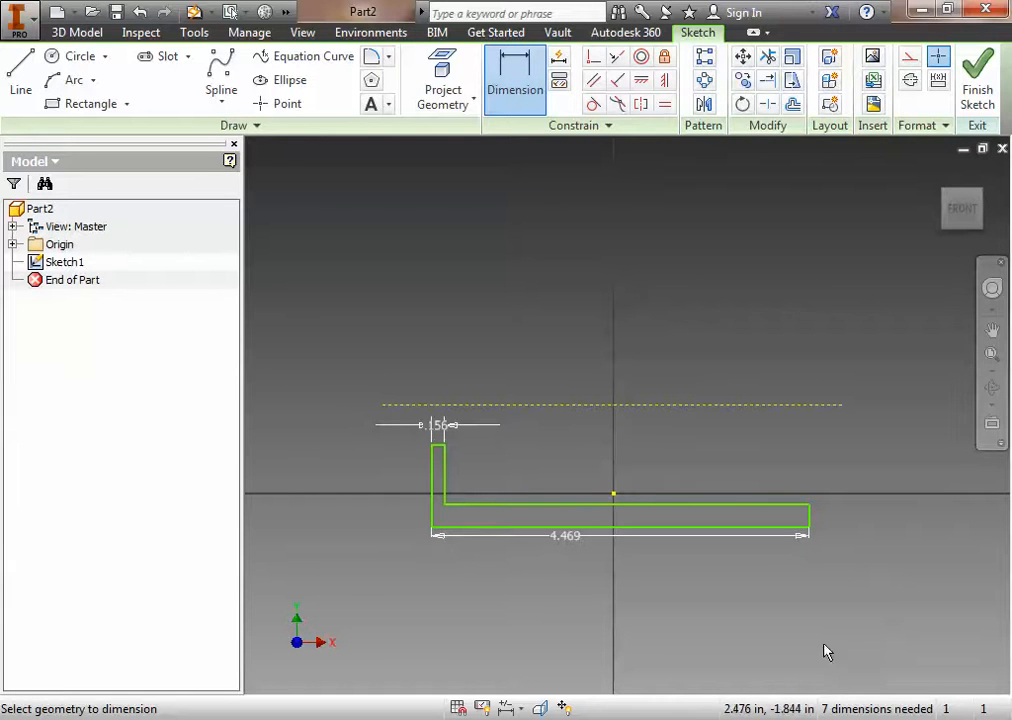
Dimension the right end edge of the profile's long leg and set its thickness to .25 in
left_click(810, 518)
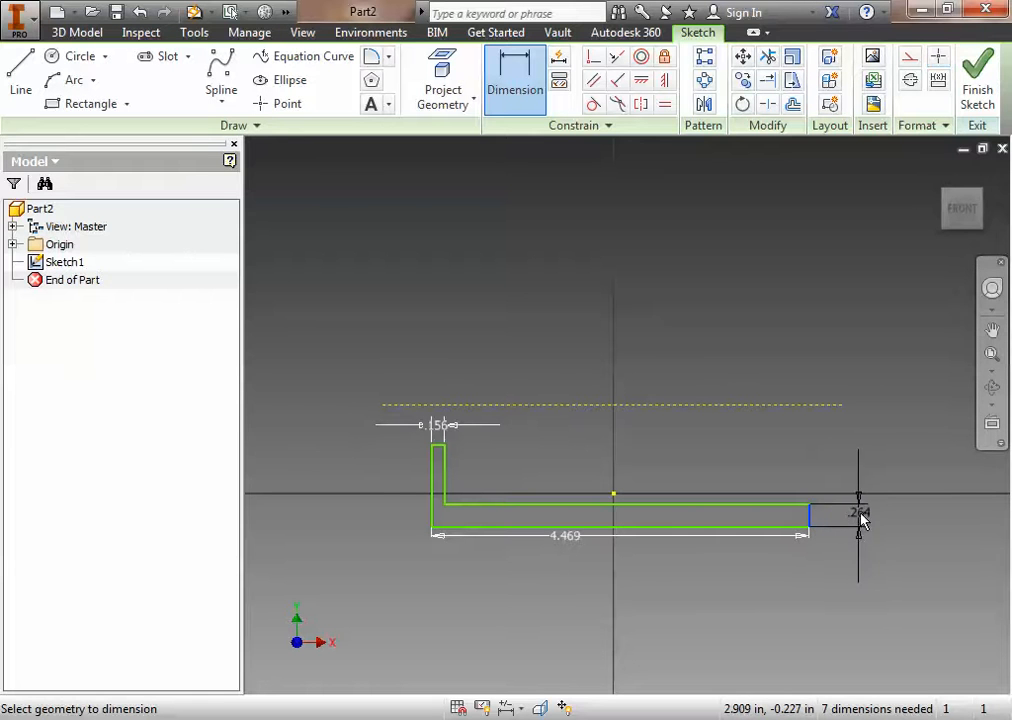
left_click(866, 519)
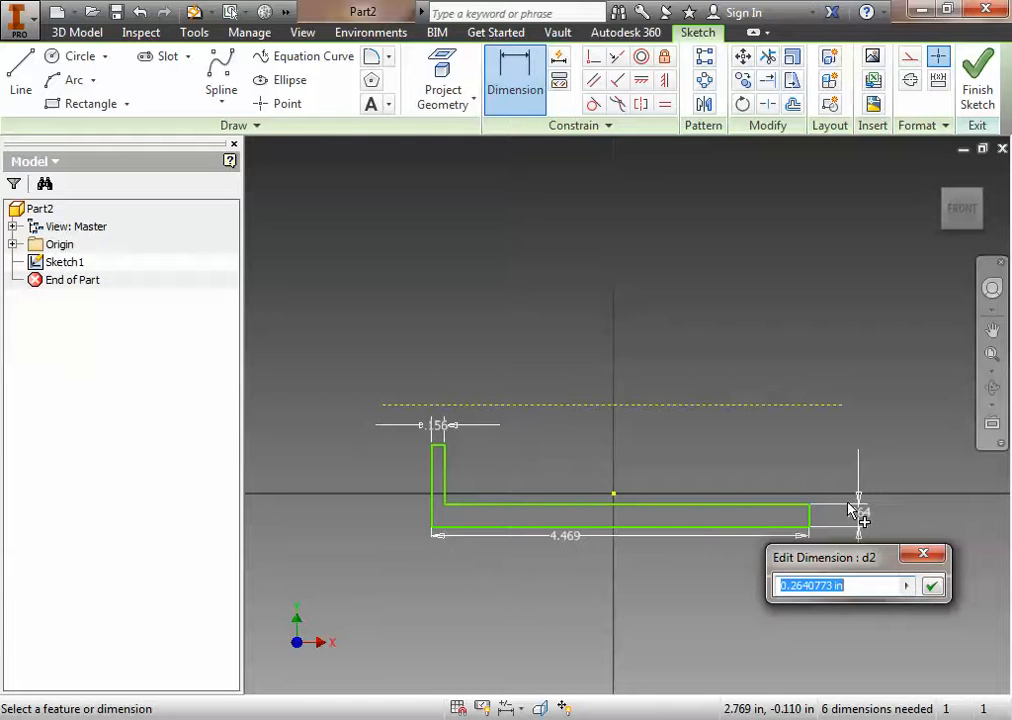
type(".25")
key("Return")
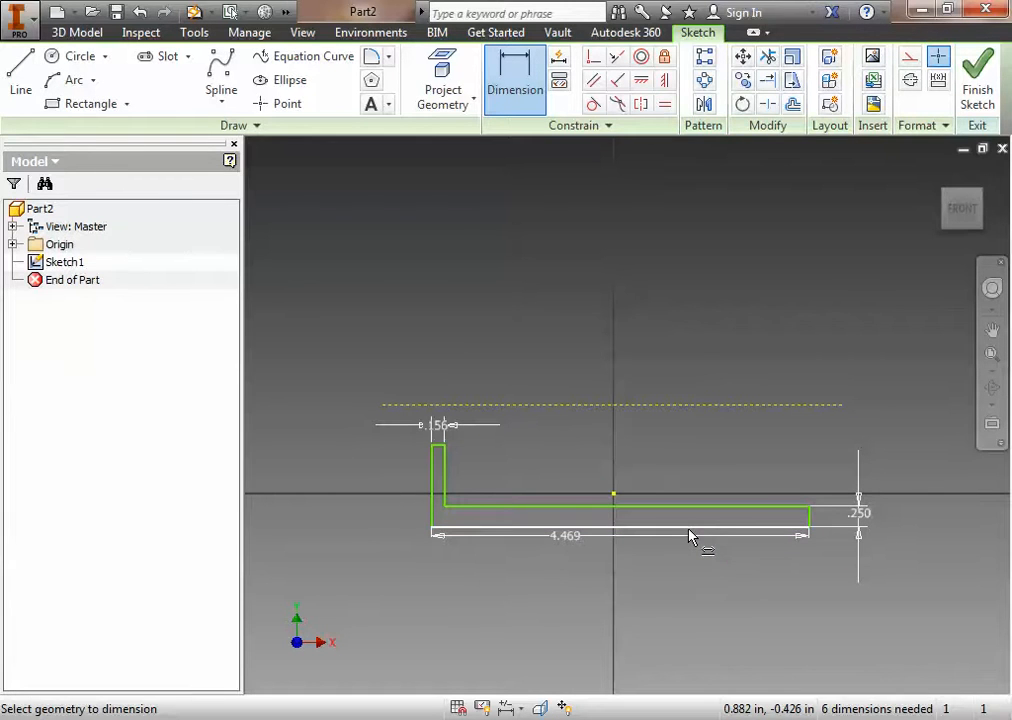
Place a vertical dimension between the construction line and the bottom edge of the profile
left_click(718, 405)
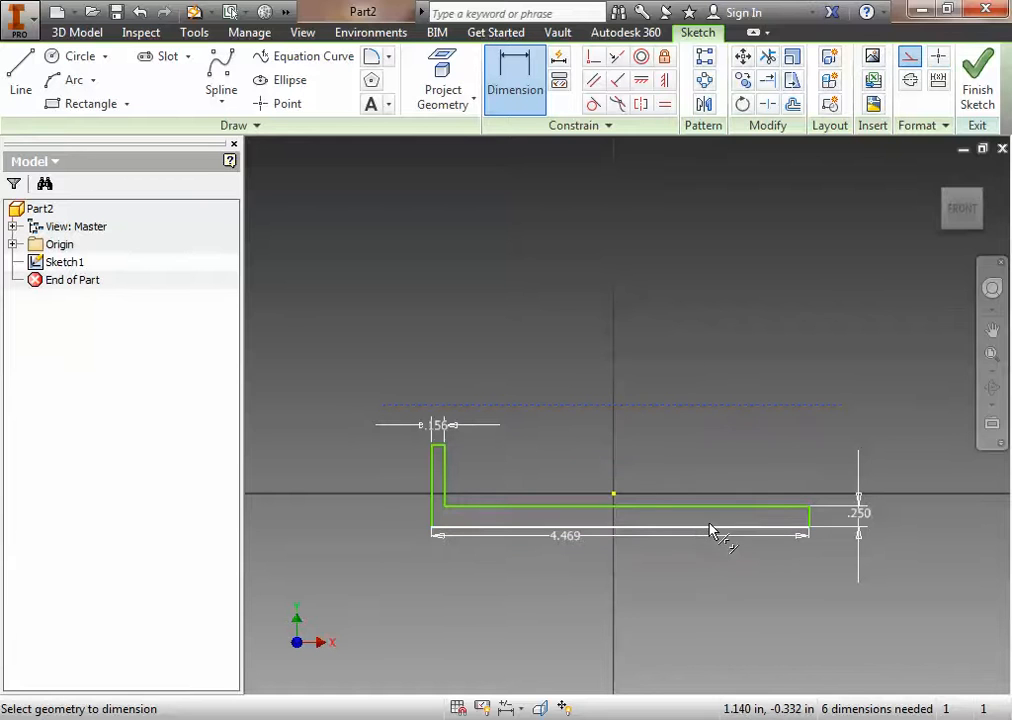
left_click(712, 531)
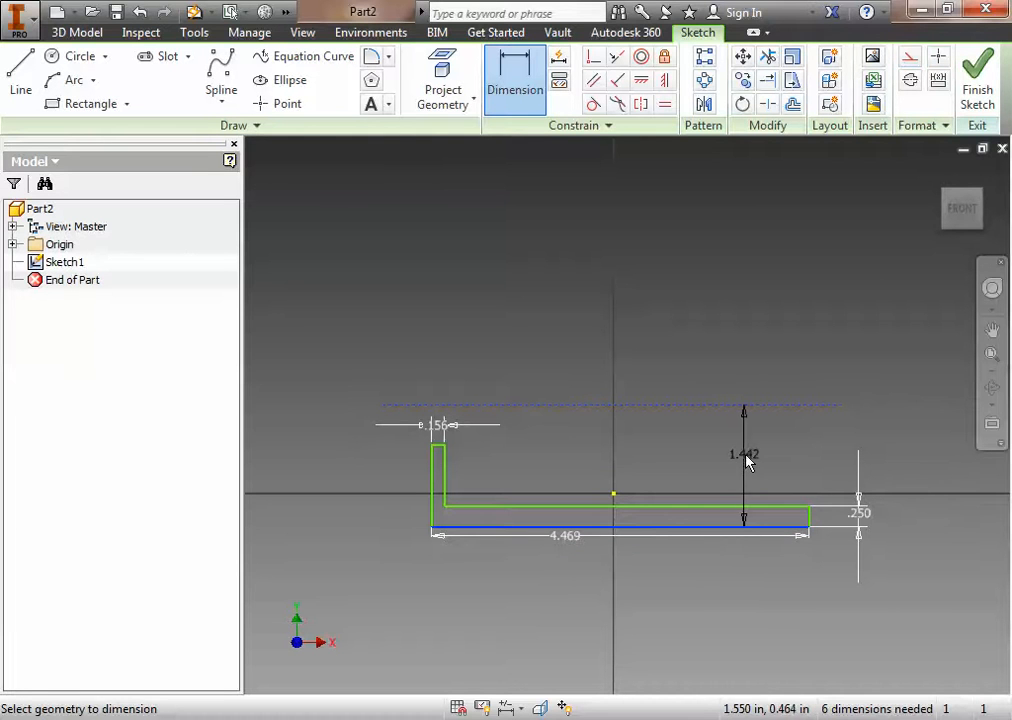
left_click(750, 462)
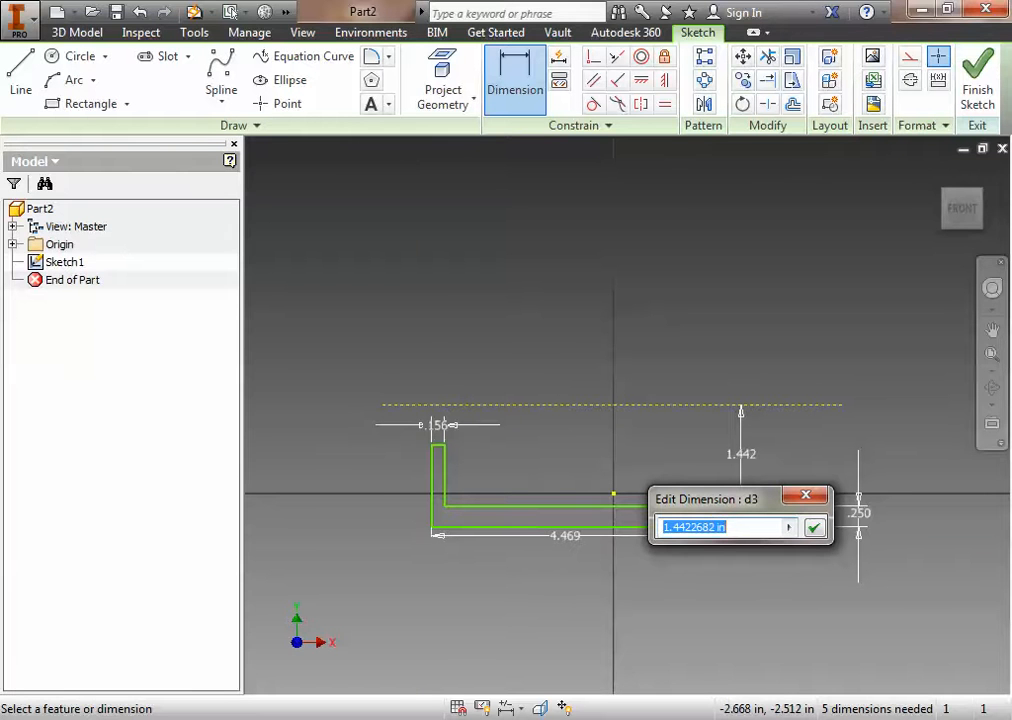
Switch to the Windows Calculator and compute 1.375 / 2
left_click(20, 718)
left_click(68, 585)
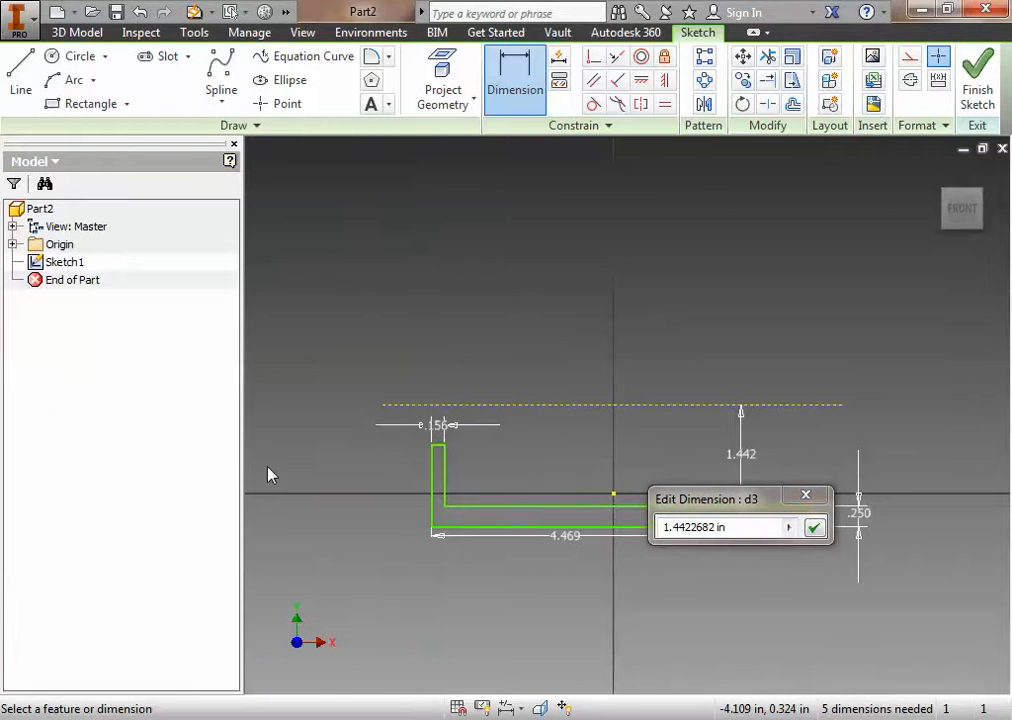
mouse_move(719, 259)
left_mouse_down()
mouse_move(238, 212)
mouse_move(257, 201)
left_mouse_up()
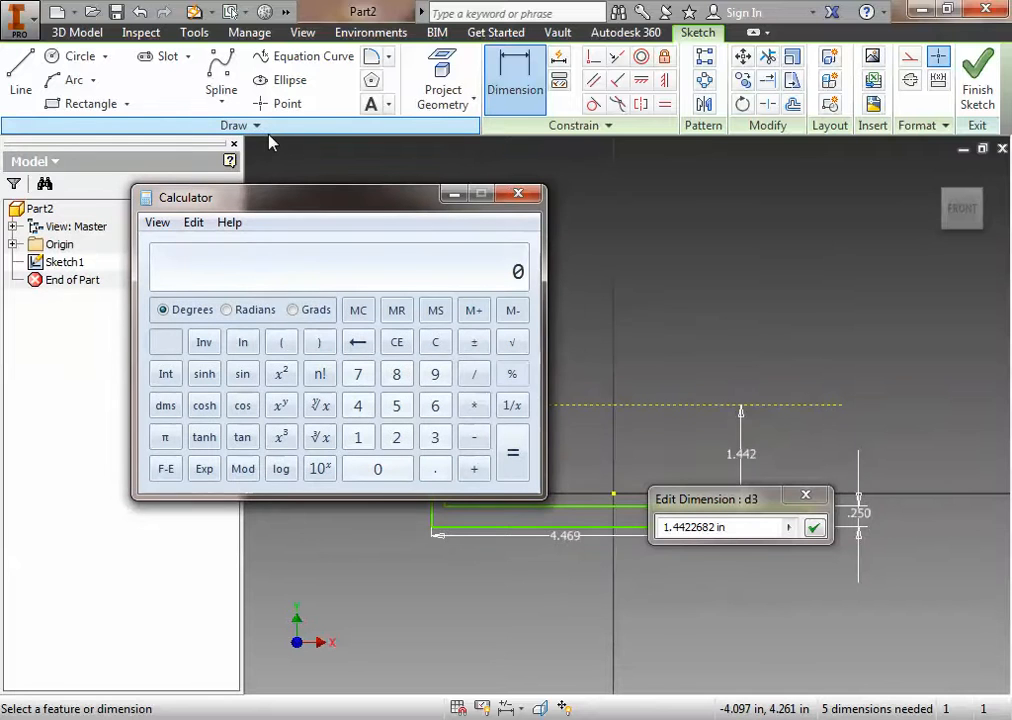
type("1.375 / 2")
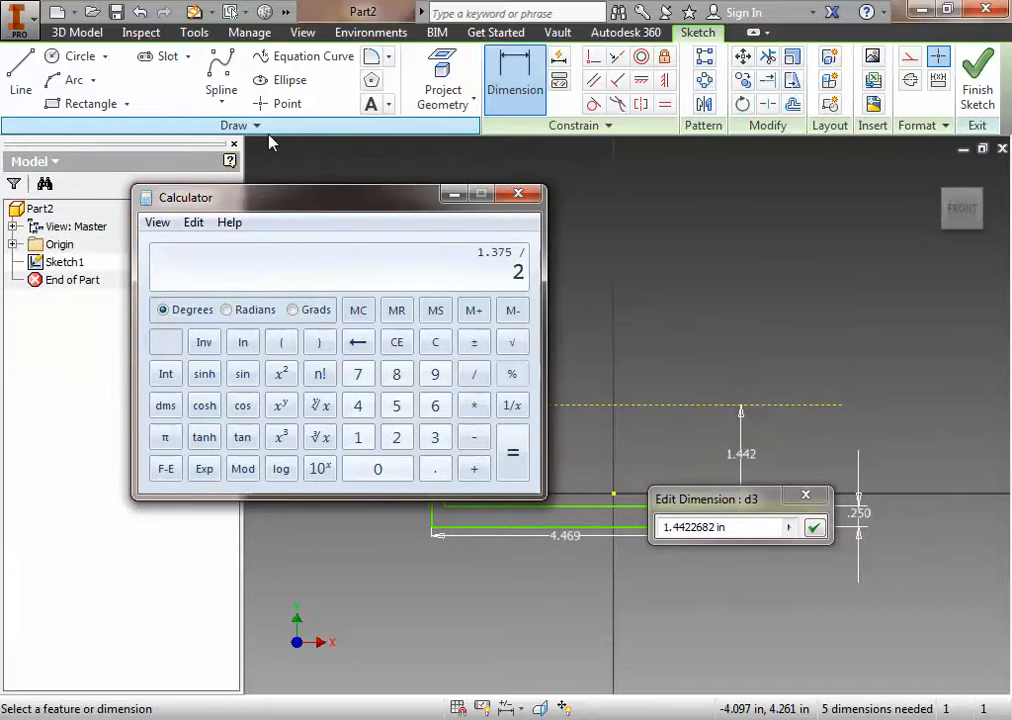
key("Return")
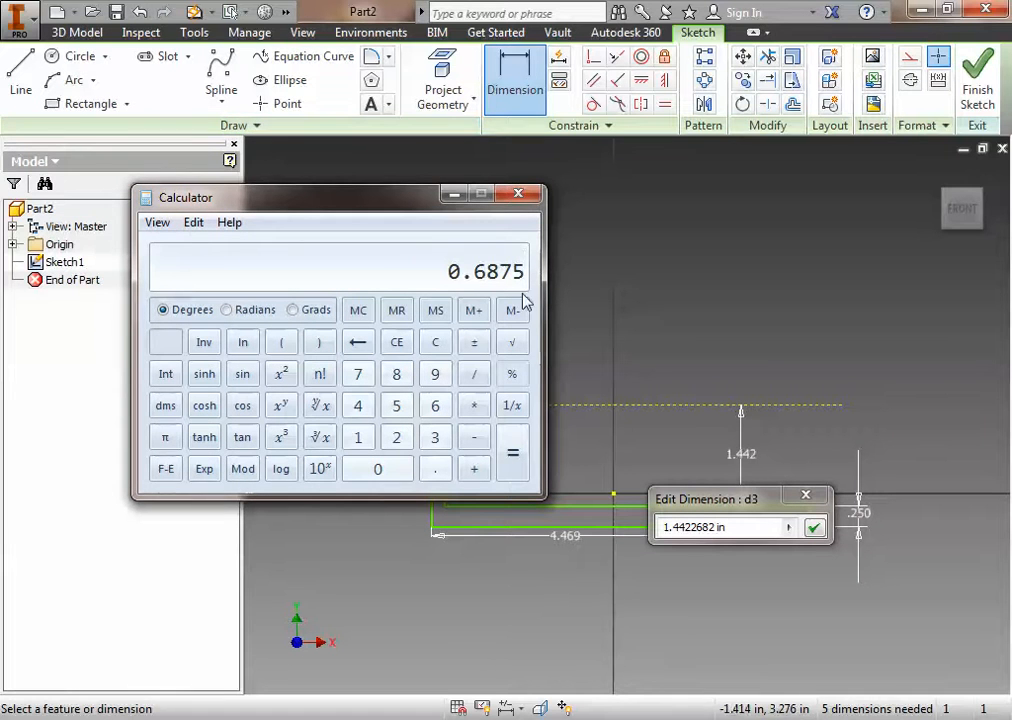
Set the vertical dimension between the construction line and the bottom edge of the profile to .6875 in
left_click(718, 510)
type(".6875")
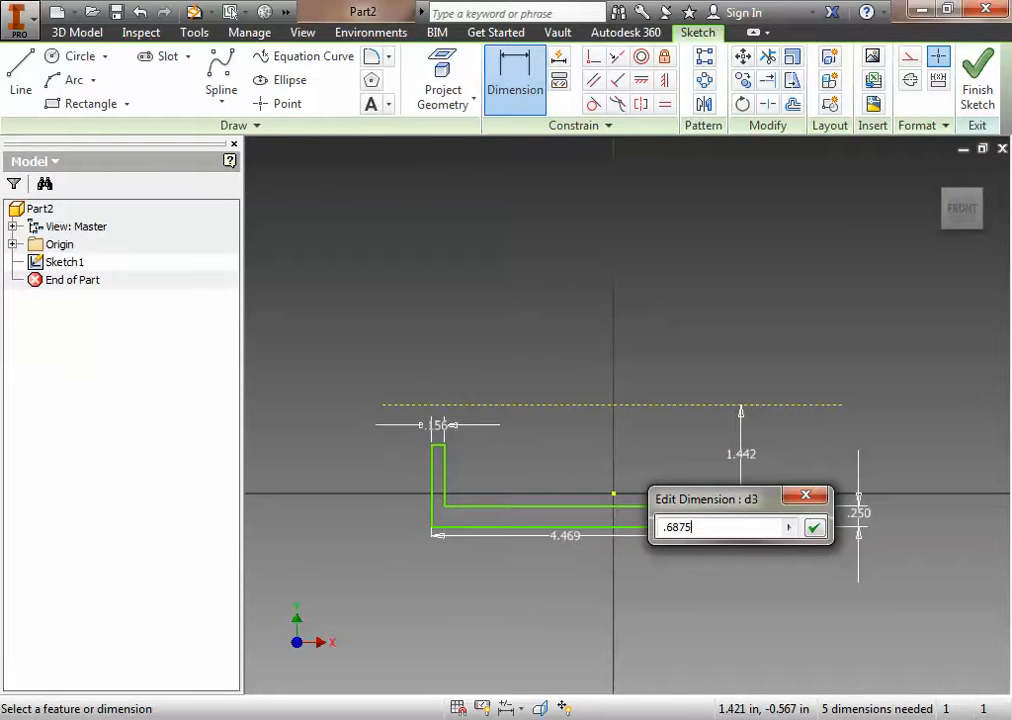
key("Return")
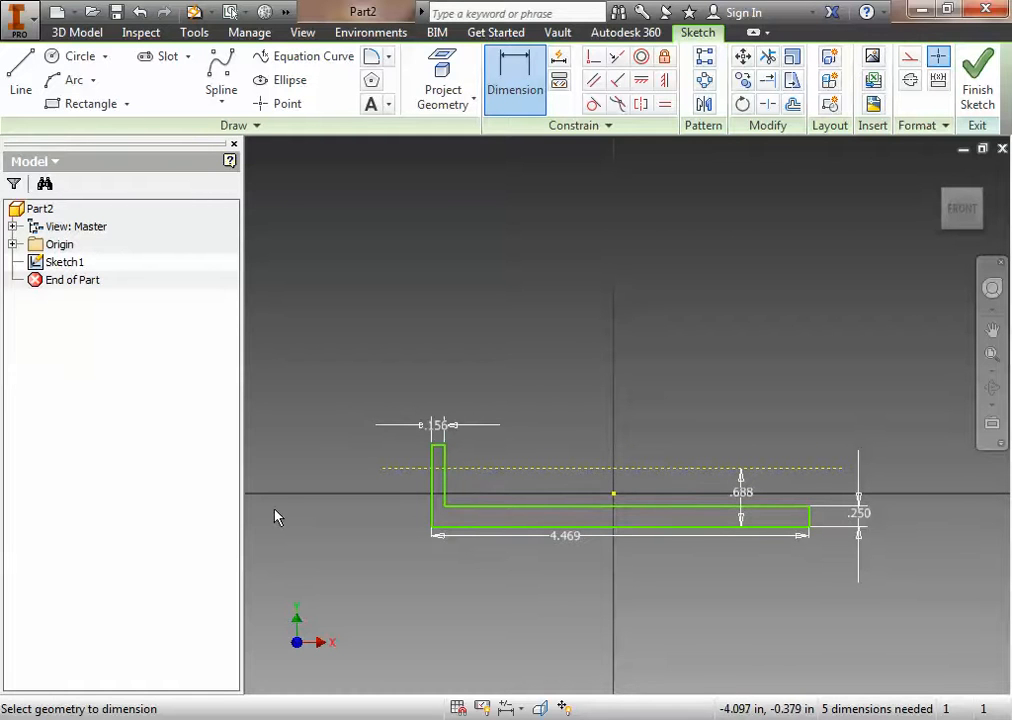
key("Escape")
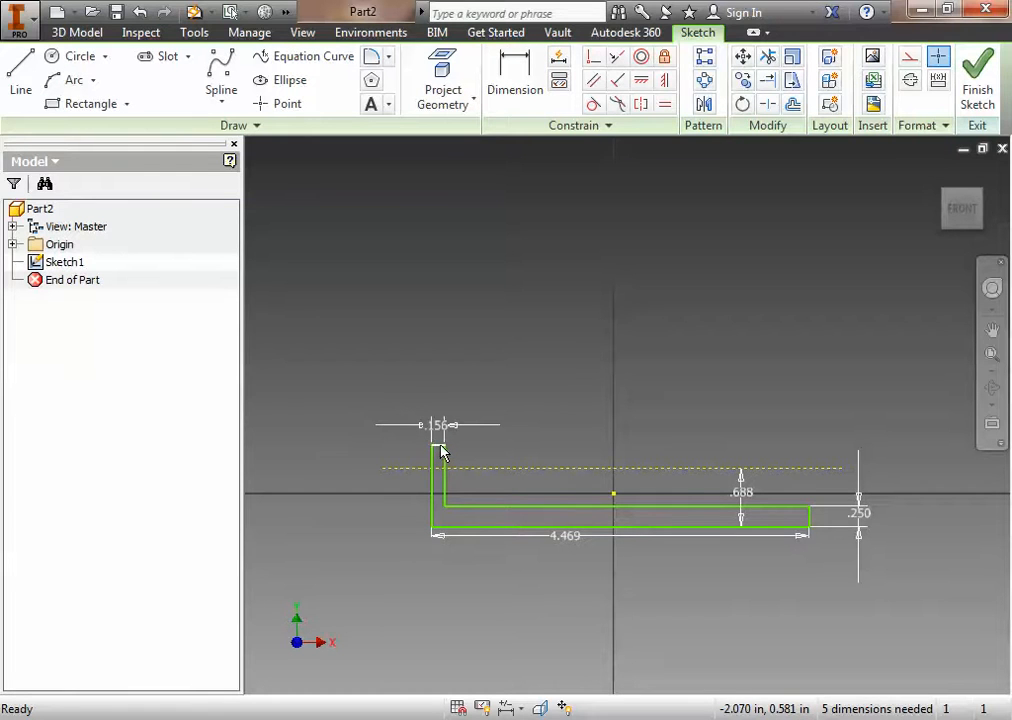
left_click(742, 56)
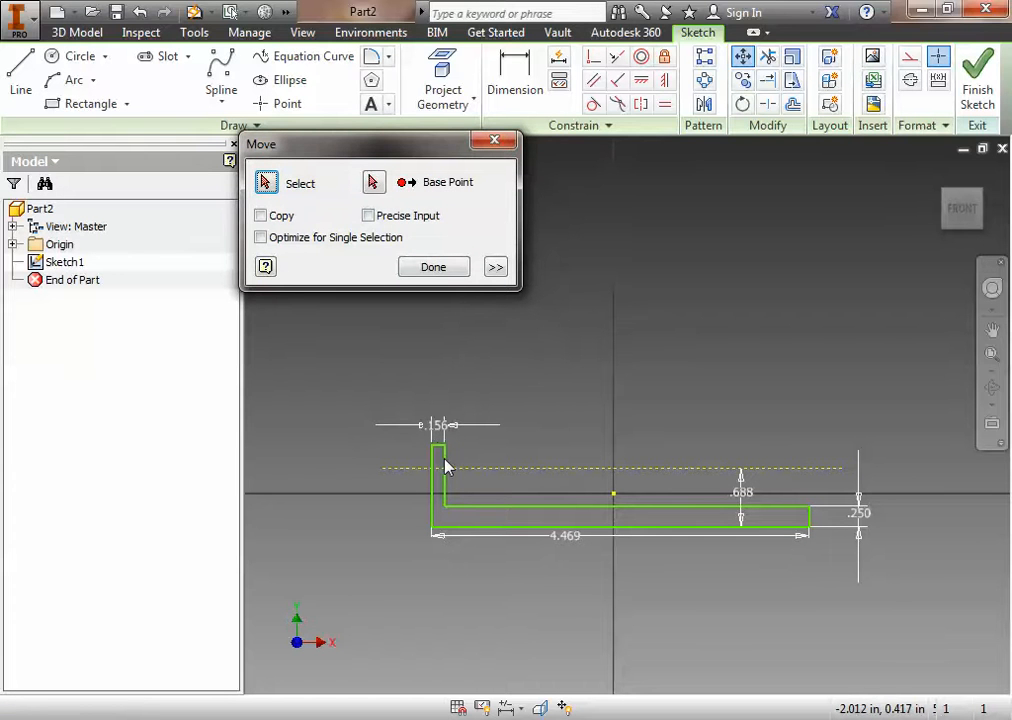
left_click(437, 447)
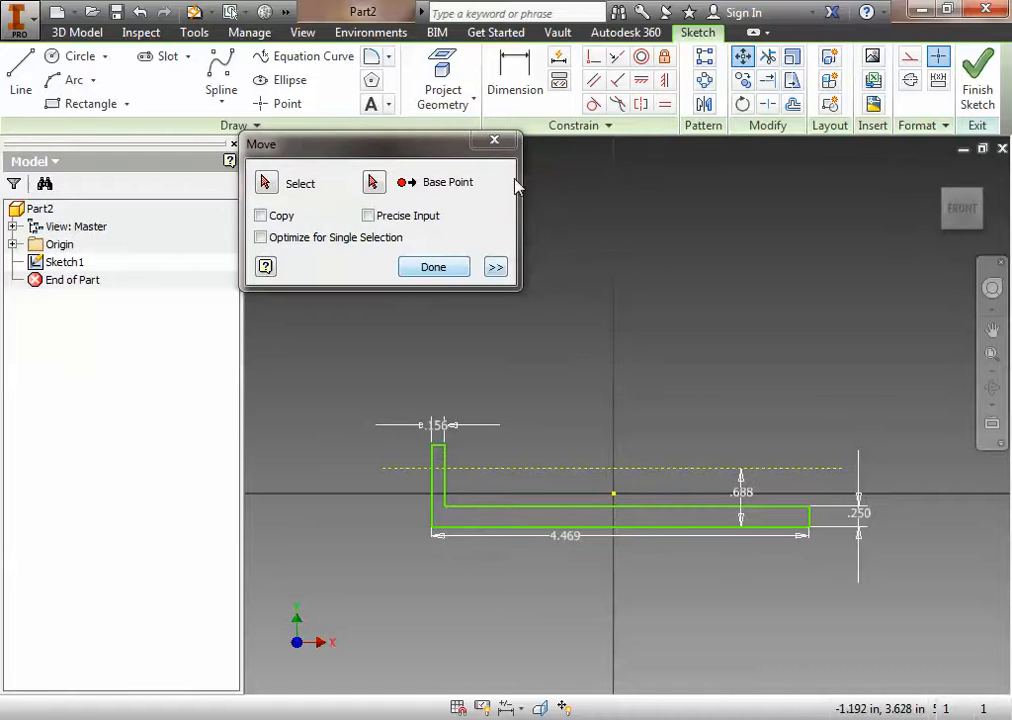
left_click(497, 143)
Place a vertical dimension between the top edge of the upright leg and the construction line
left_click(517, 88)
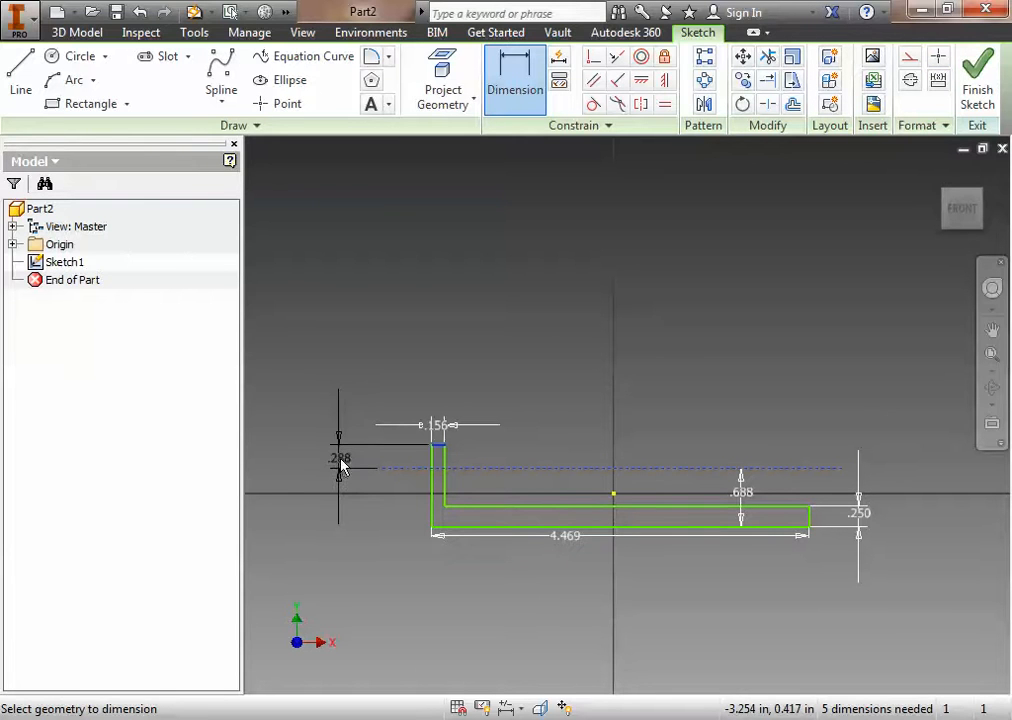
left_click(341, 466)
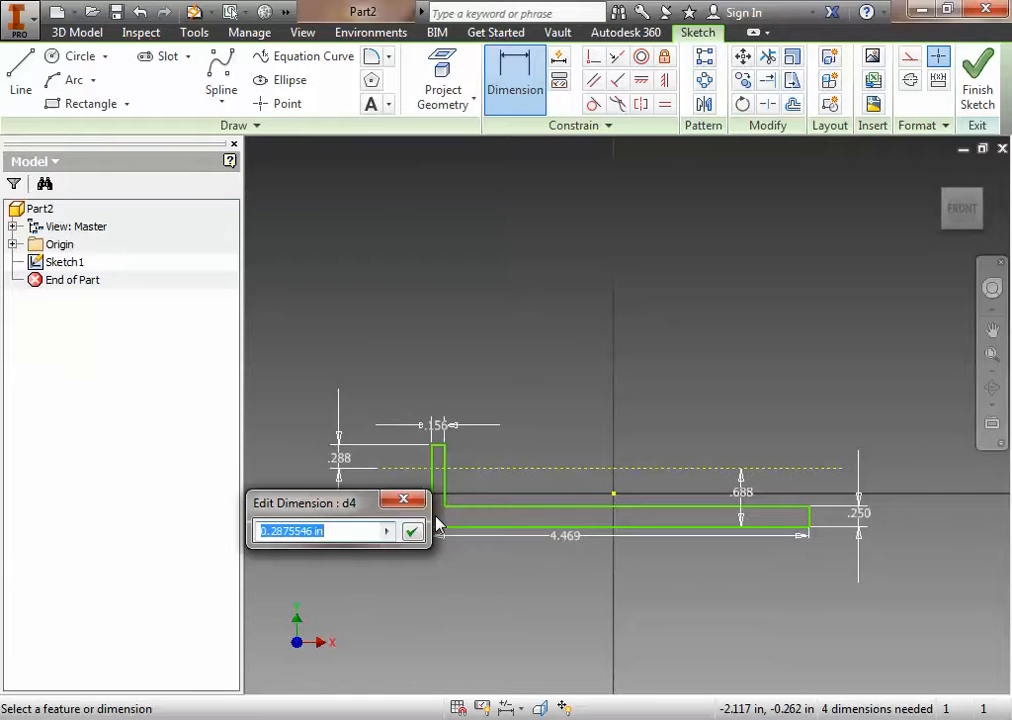
Switch to the Windows Calculator and compute 0.1875 / 2
key("alt+Tab")
key("Tab")
key("alt+Tab")
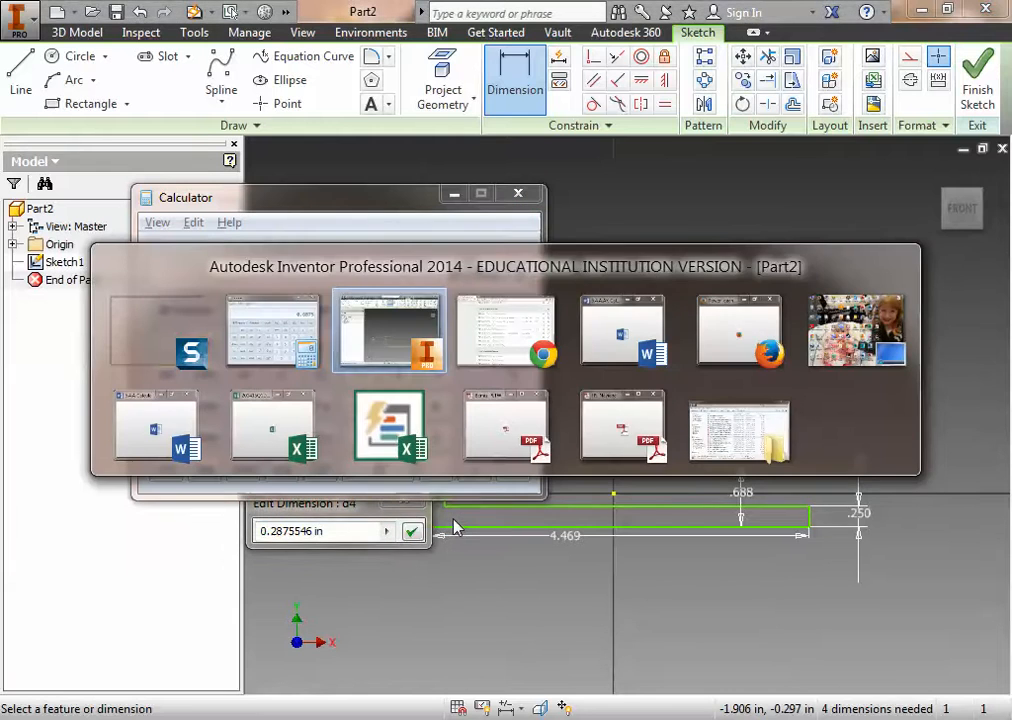
key("alt+Tab")
left_click(292, 340)
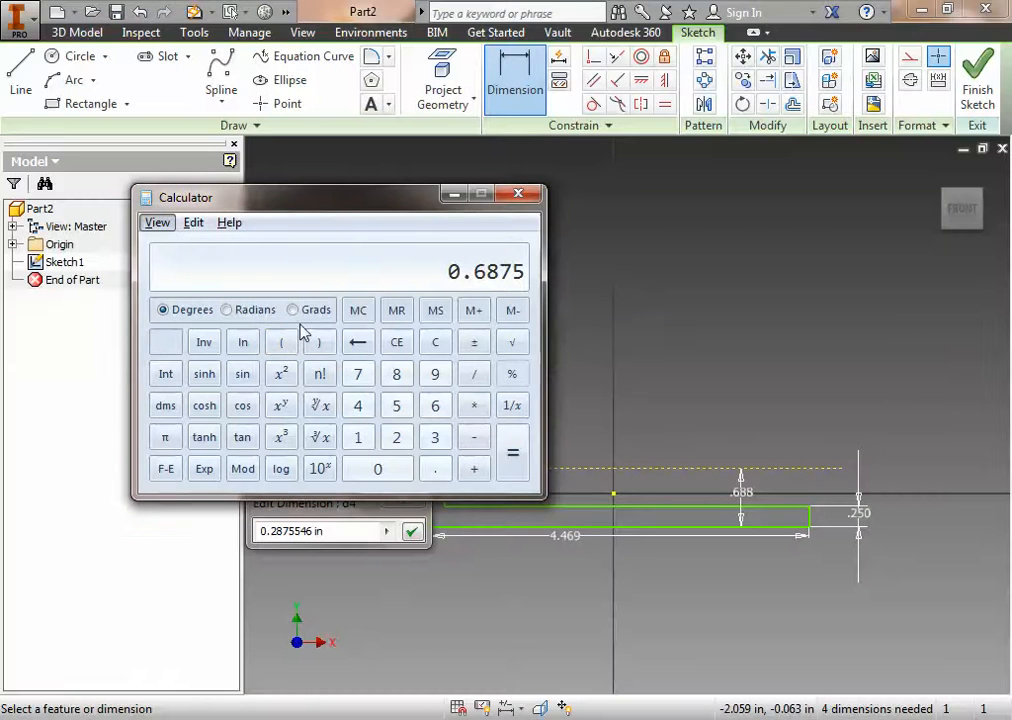
type("1")
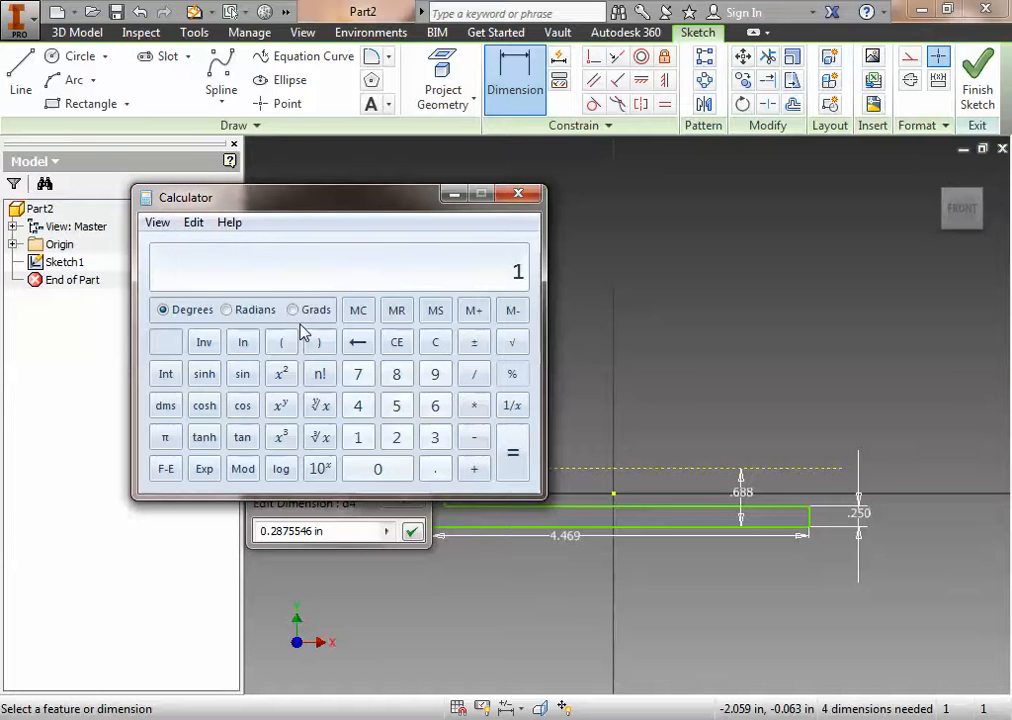
type("0.1875/2")
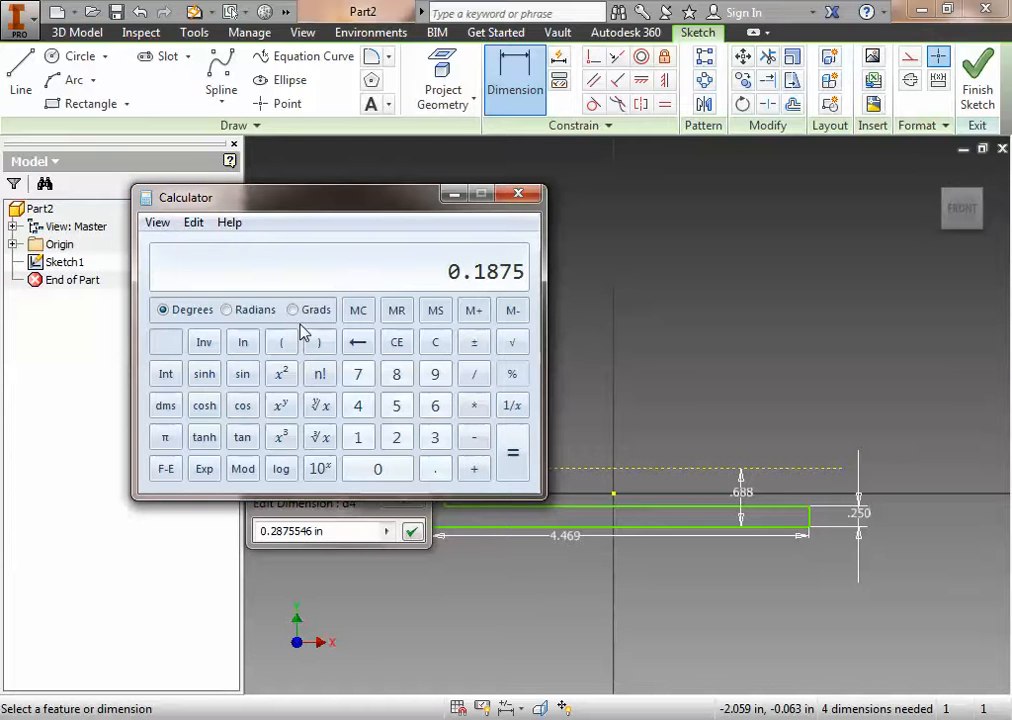
key("Return")
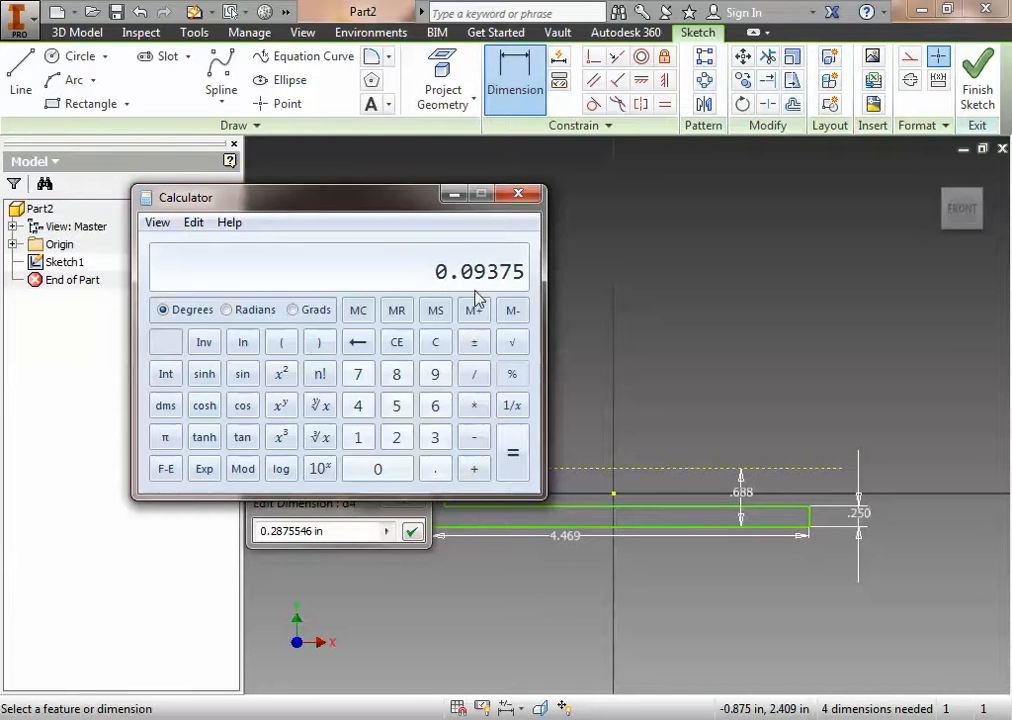
Return to Inventor and set the dimension between the upright leg's top edge and the construction line to 0.094 in
left_click(345, 530)
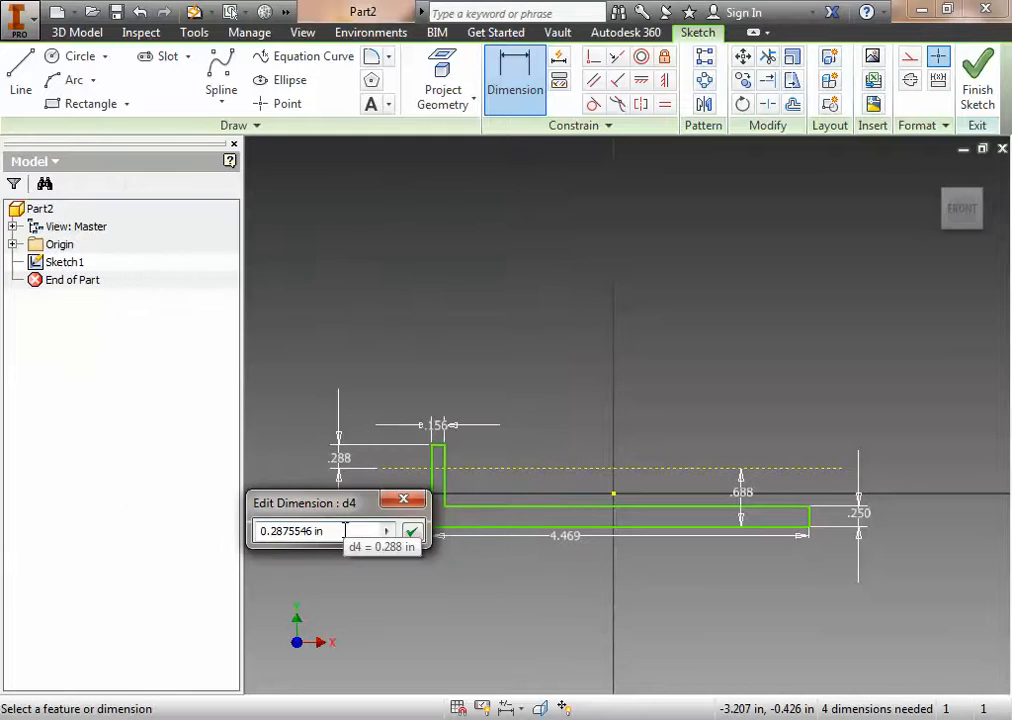
key("BackSpace")
key("BackSpace")
key("BackSpace")
key("BackSpace")
key("BackSpace")
key("BackSpace")
key("BackSpace")
key("BackSpace")
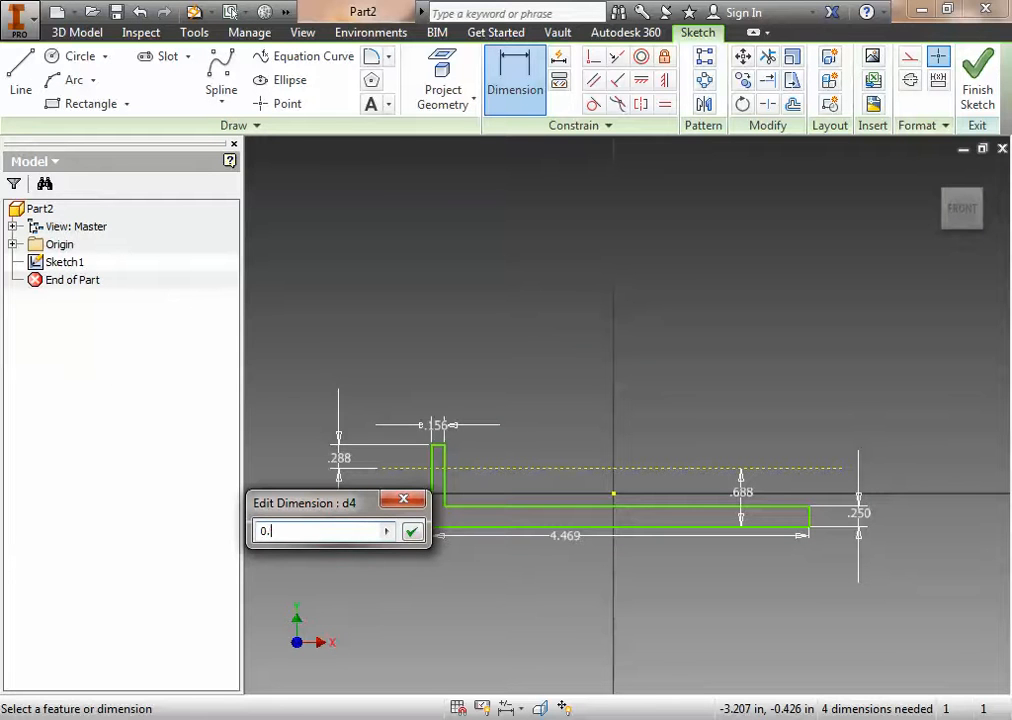
type("094")
key("Return")
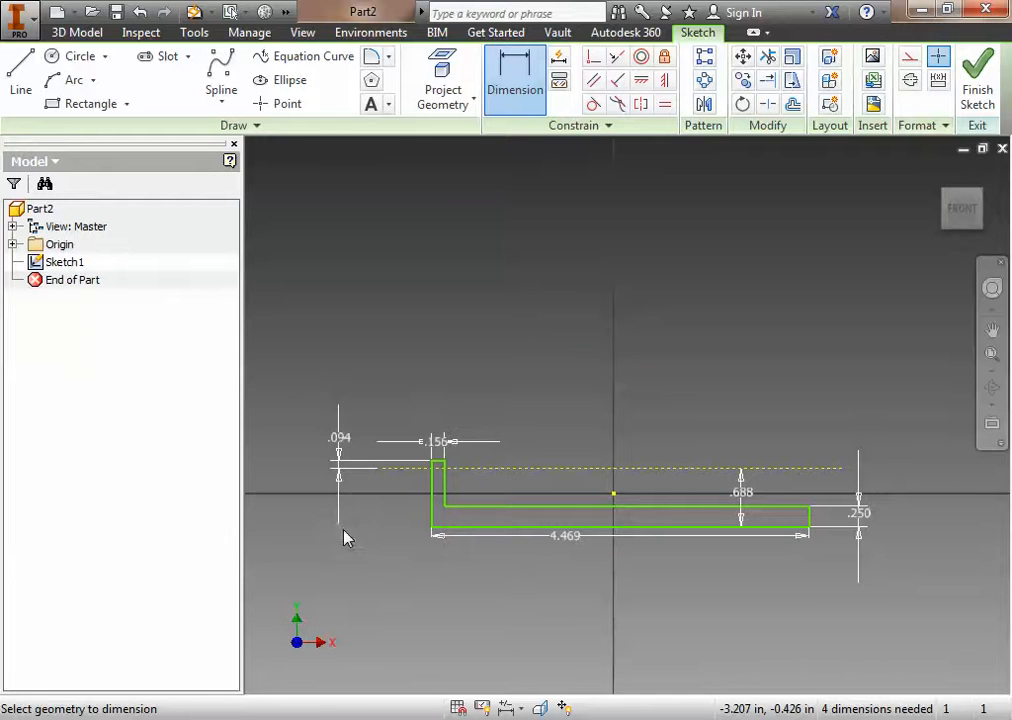
Try to dimension the full height of the upright leg along its outer edge
left_click(432, 515)
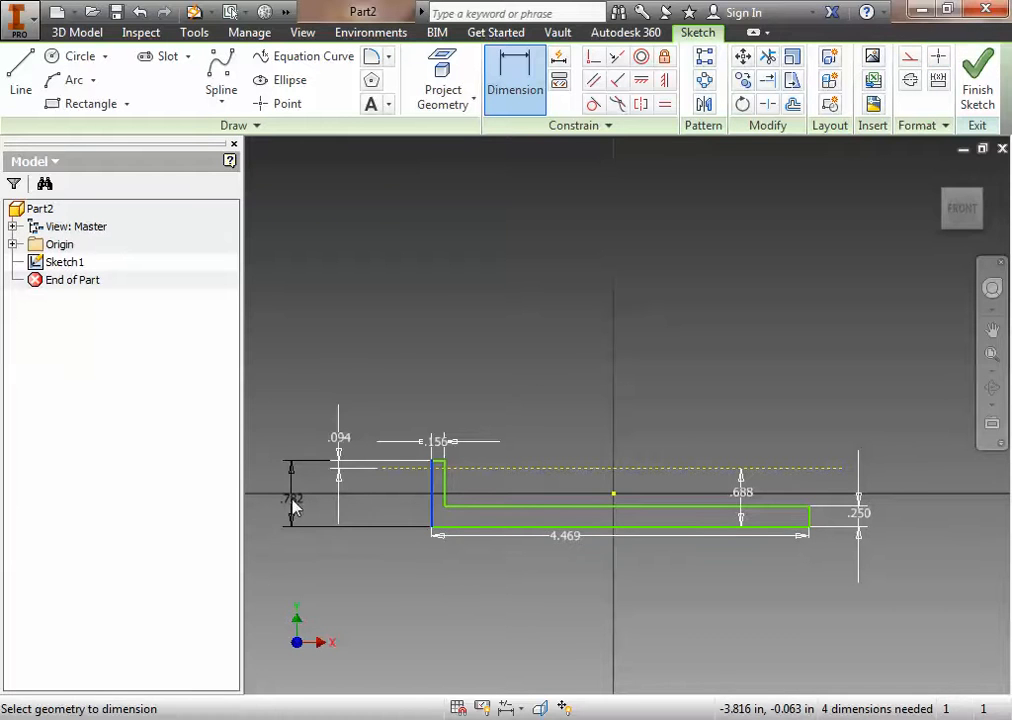
left_click(293, 500)
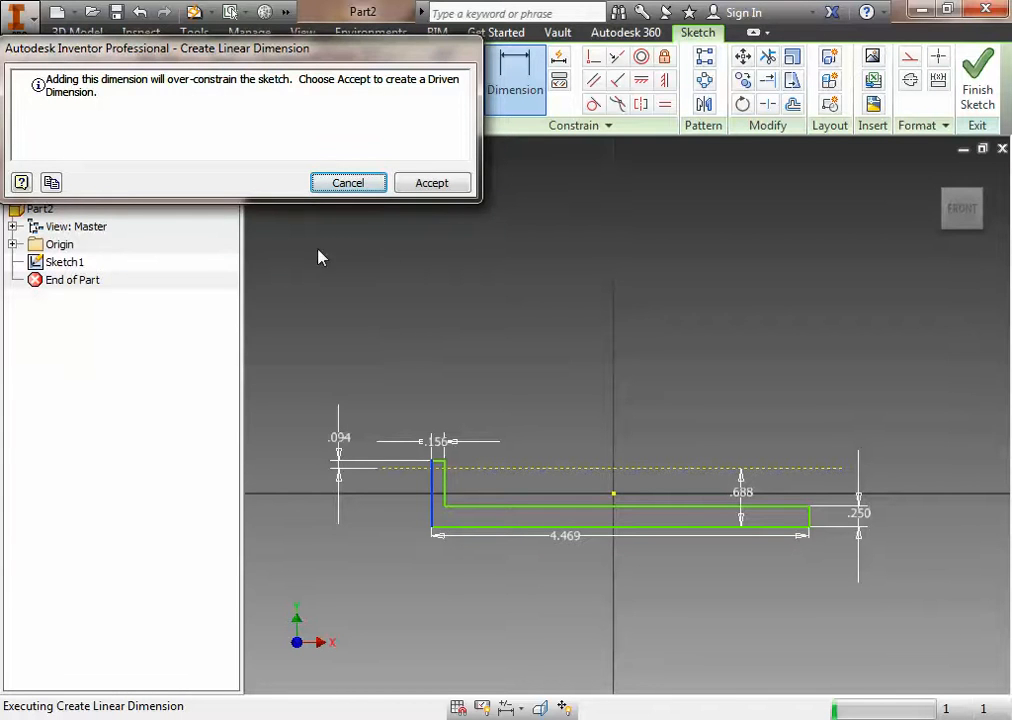
left_click(348, 182)
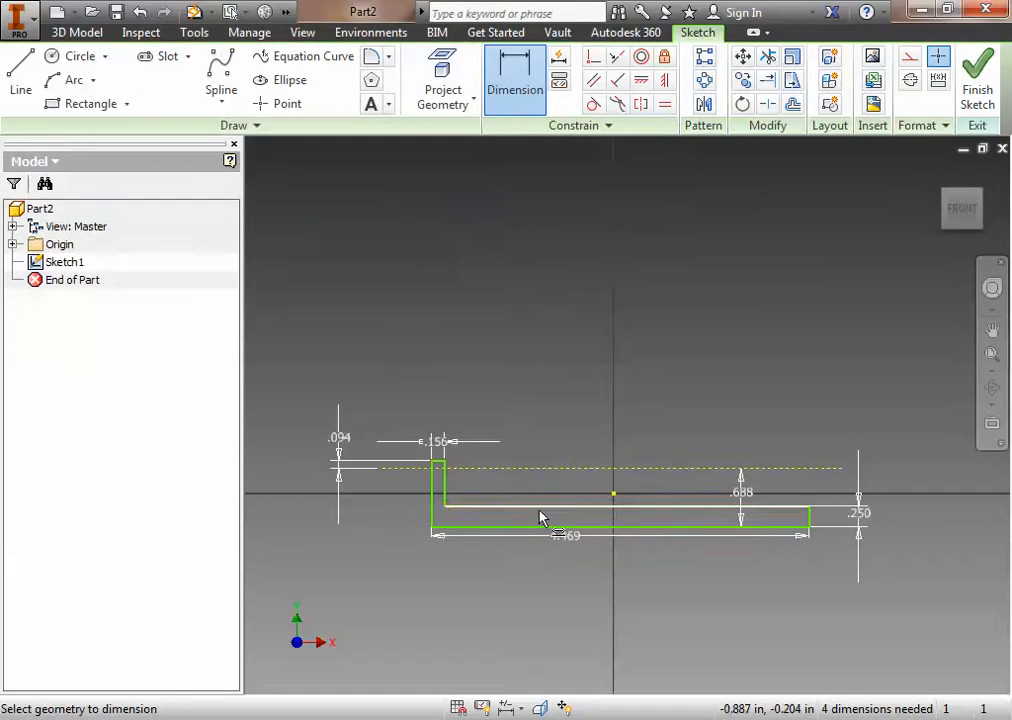
double_click(438, 443)
key("BackSpace")
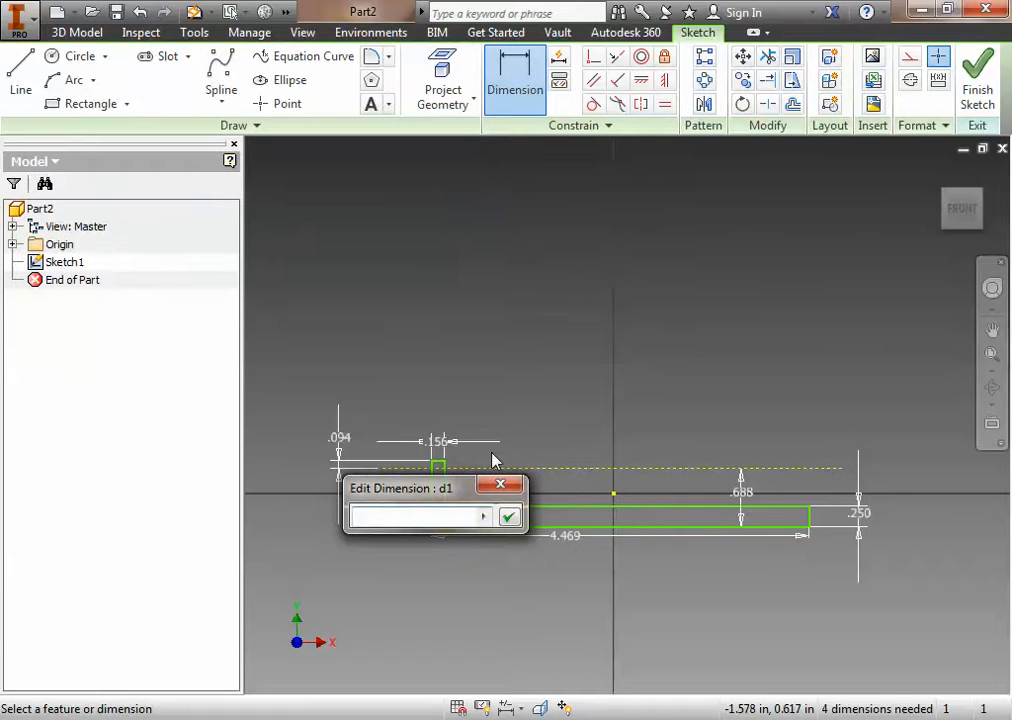
left_click(500, 485)
key("Escape")
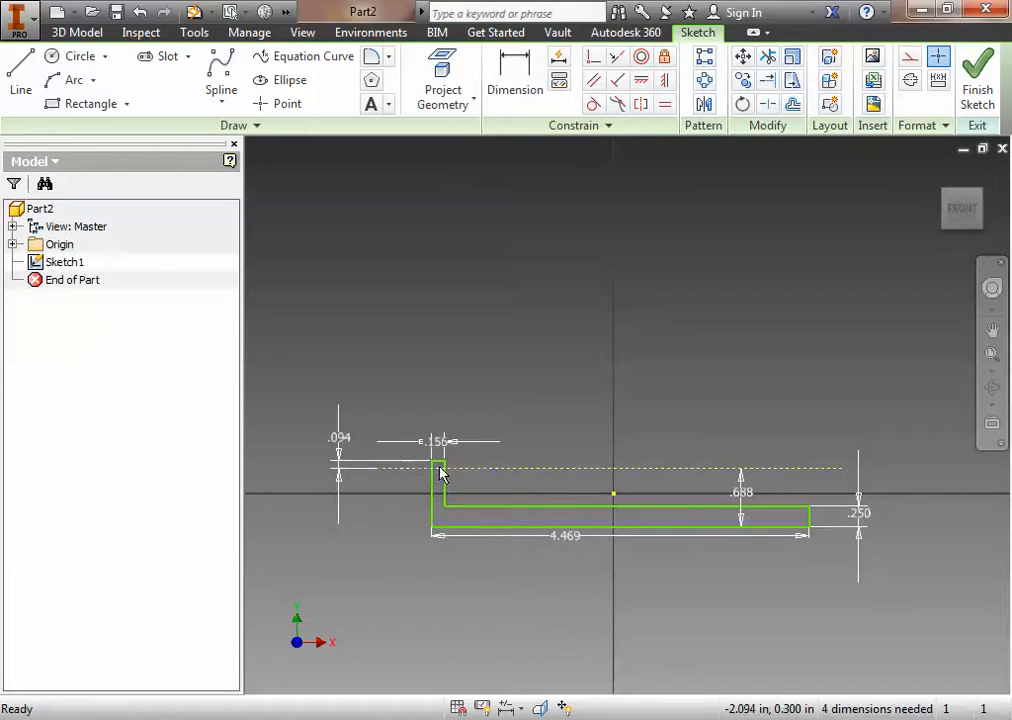
Try shifting the sketch vertically by moving the upright leg down and the construction line up
left_click_drag(443, 474, 445, 519)
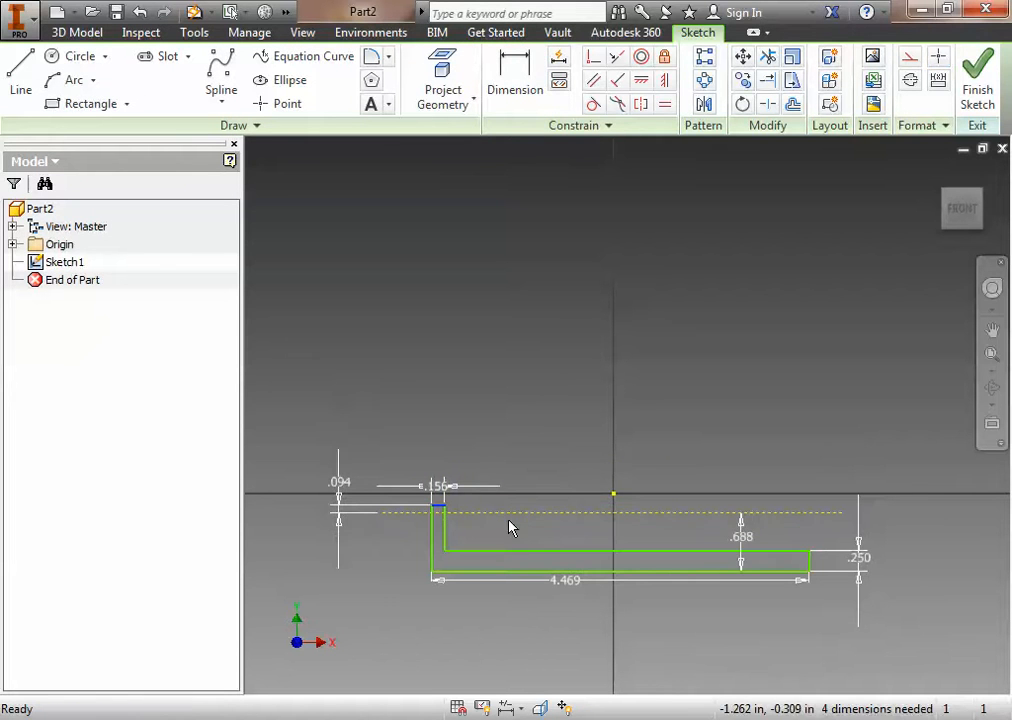
left_click_drag(510, 522, 519, 458)
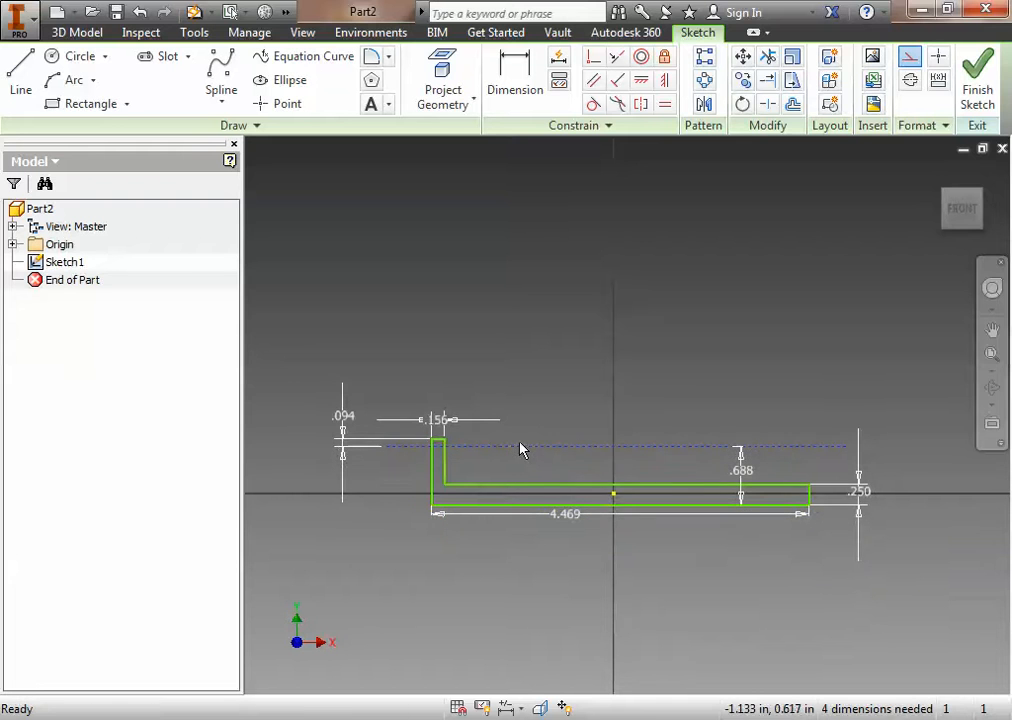
Undo the sketch moves, the dimension from the leg's top edge to the construction line, and the .6875 in edit
key("ctrl+z")
key("ctrl+z")
key("ctrl+z")
key("ctrl+z")
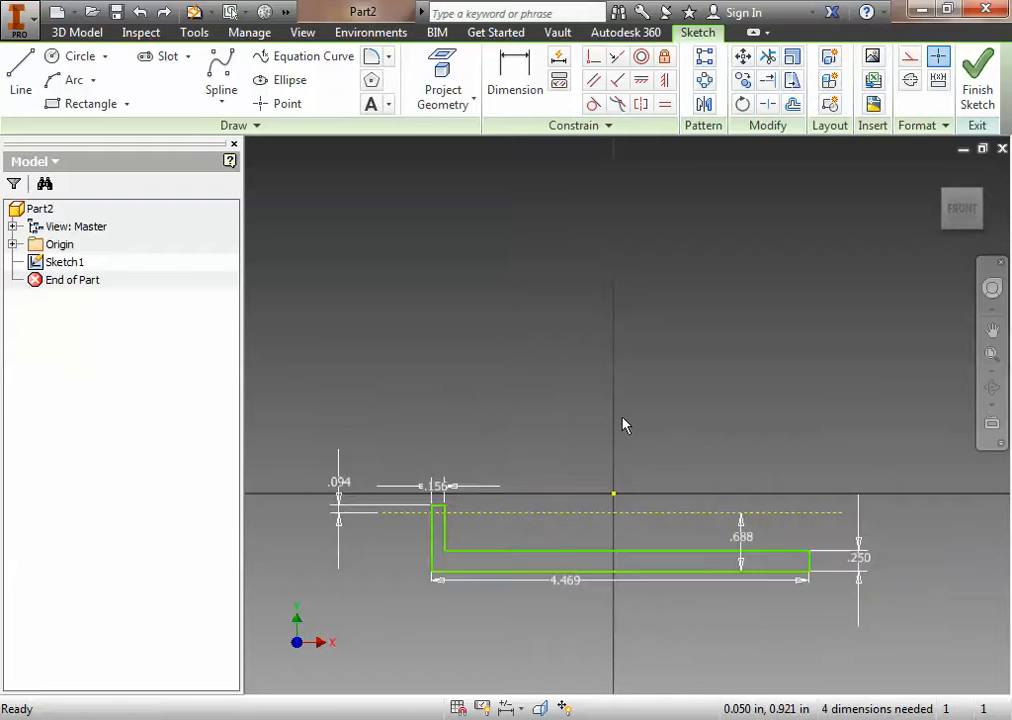
key("ctrl+z")
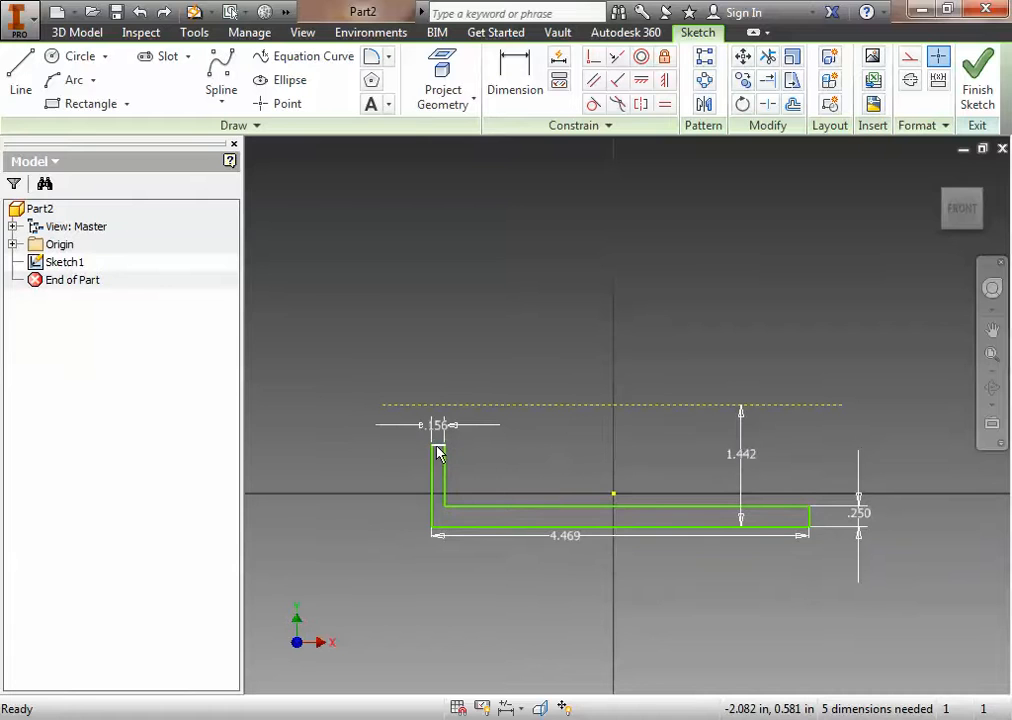
Dimension the gap between the top edge of the upright leg and the construction line and set it to .094 in
left_click(515, 80)
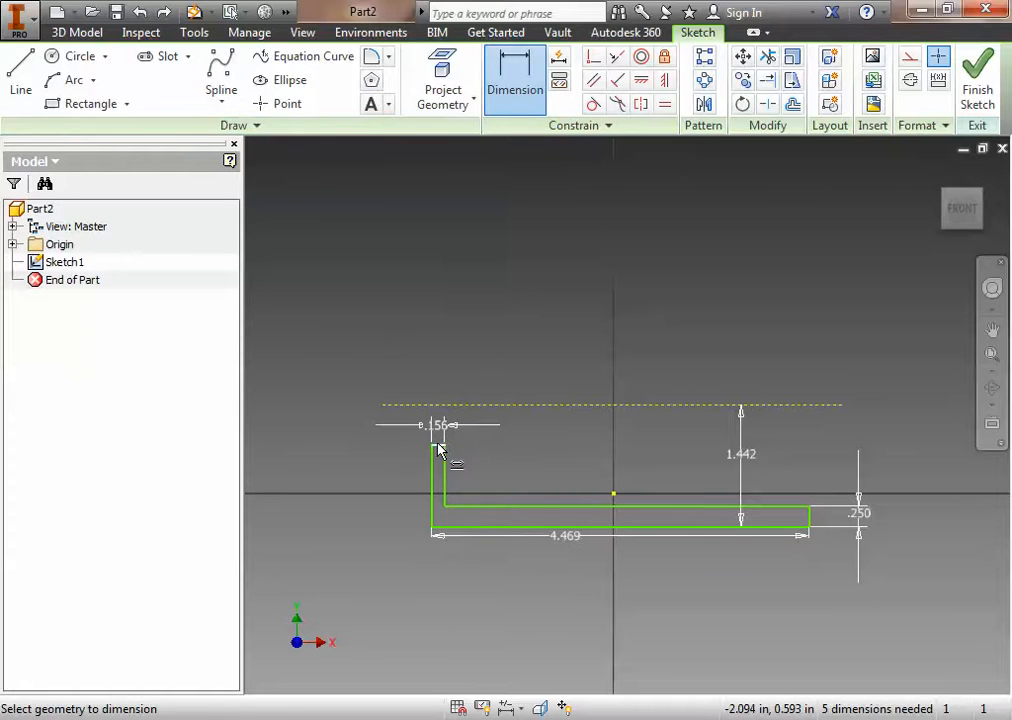
left_click(440, 444)
left_click(437, 408)
left_click(322, 429)
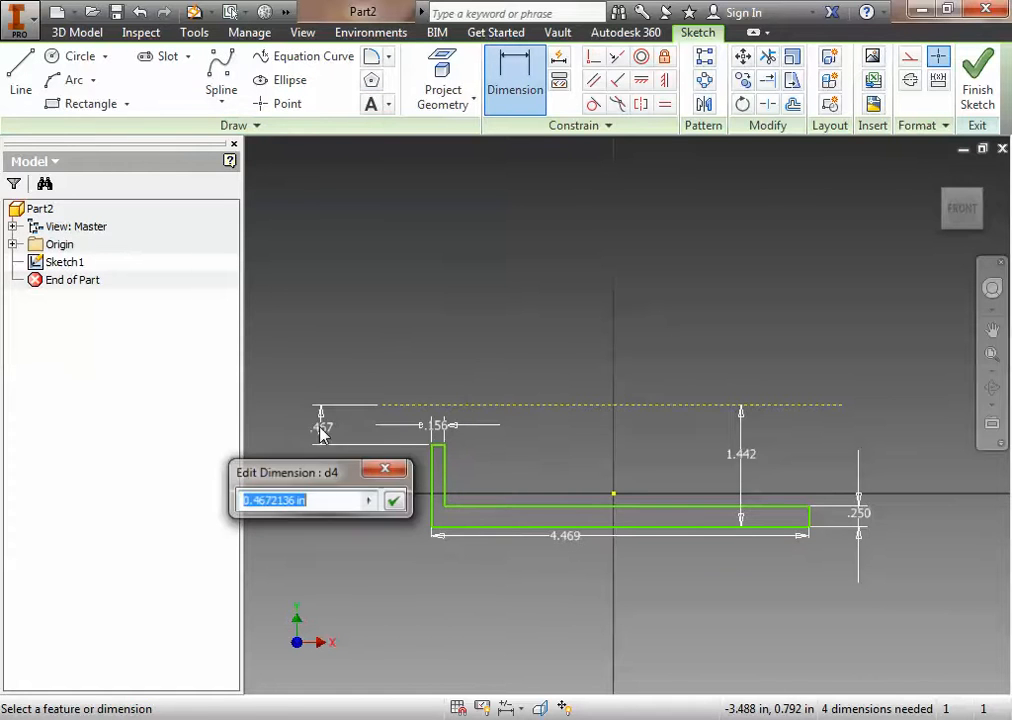
type(".0")
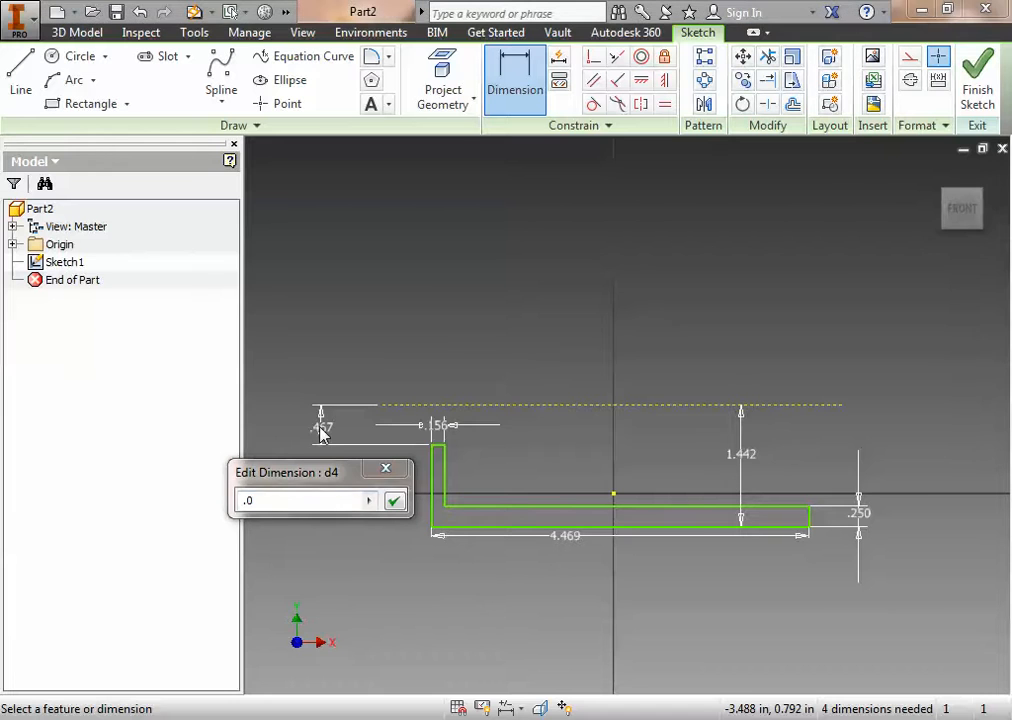
key("alt+Tab")
key("alt+Tab")
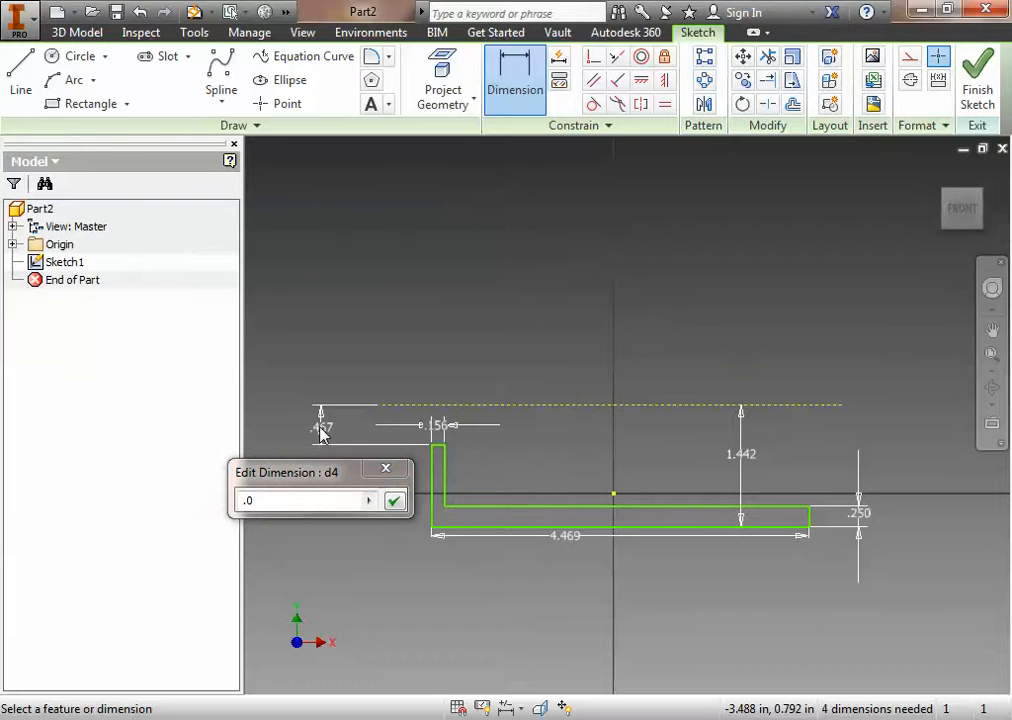
key("9")
left_click(298, 498)
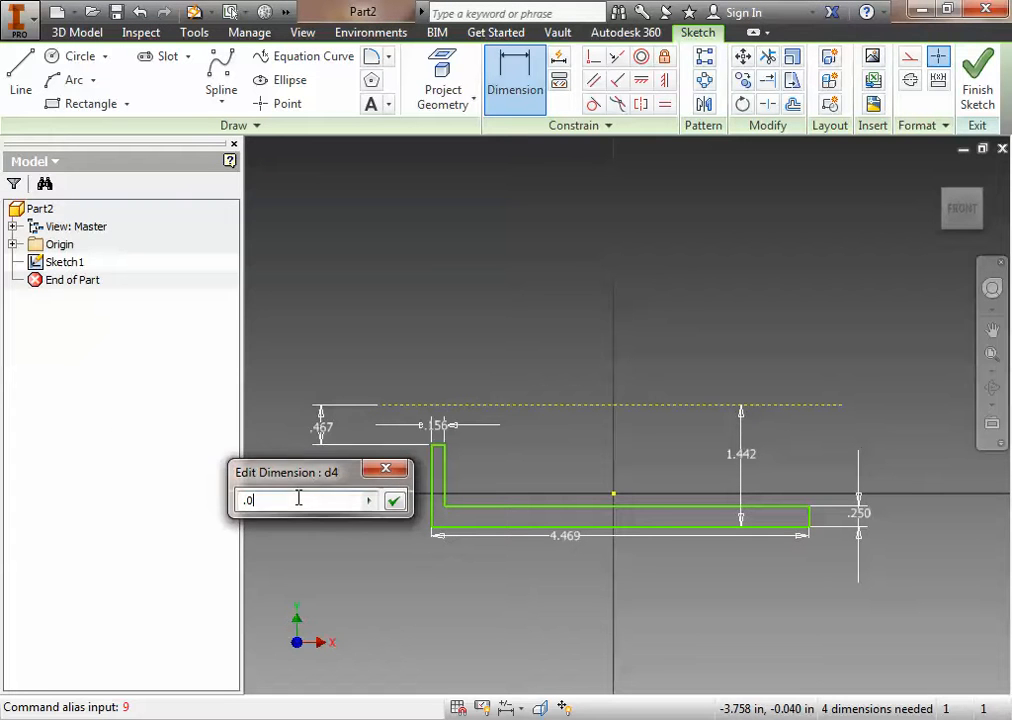
type("94")
key("Return")
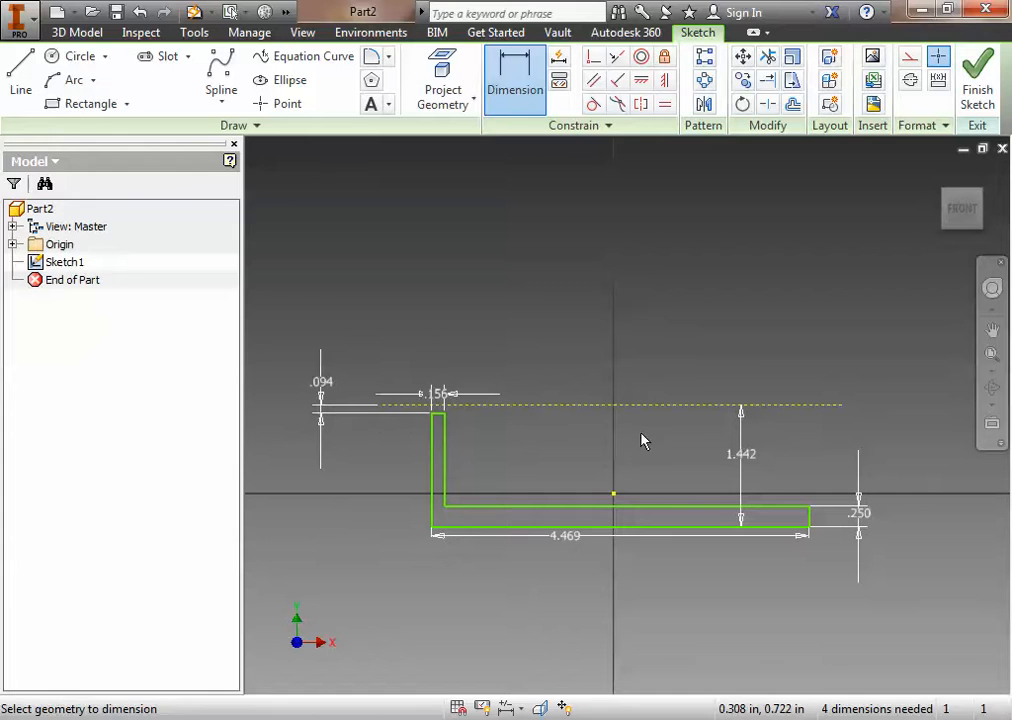
Open the dimension between the construction line and the profile's bottom edge for editing, and compute 1.375 / 2 in the Windows Calculator
double_click(745, 455)
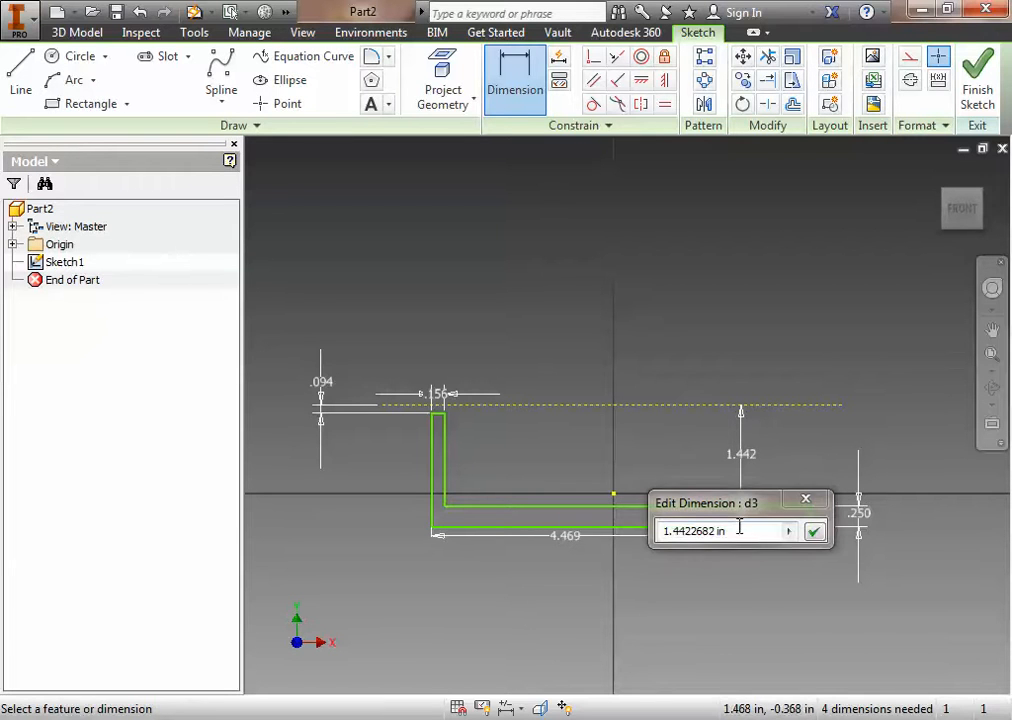
left_click_drag(741, 530, 405, 475)
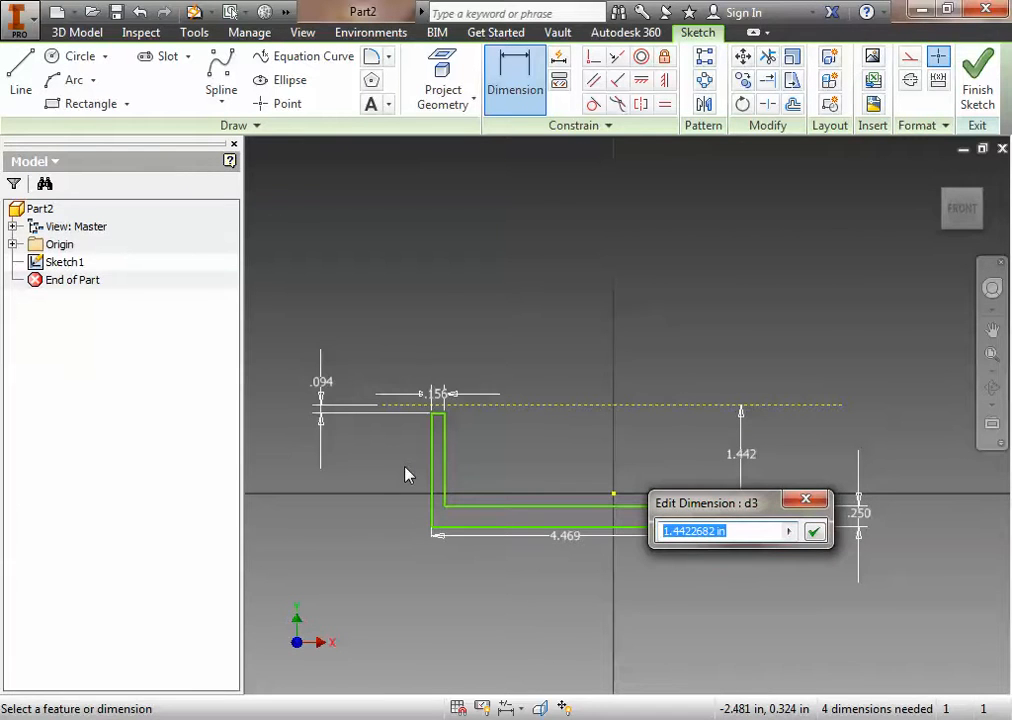
key("alt+Tab")
key("alt+Tab")
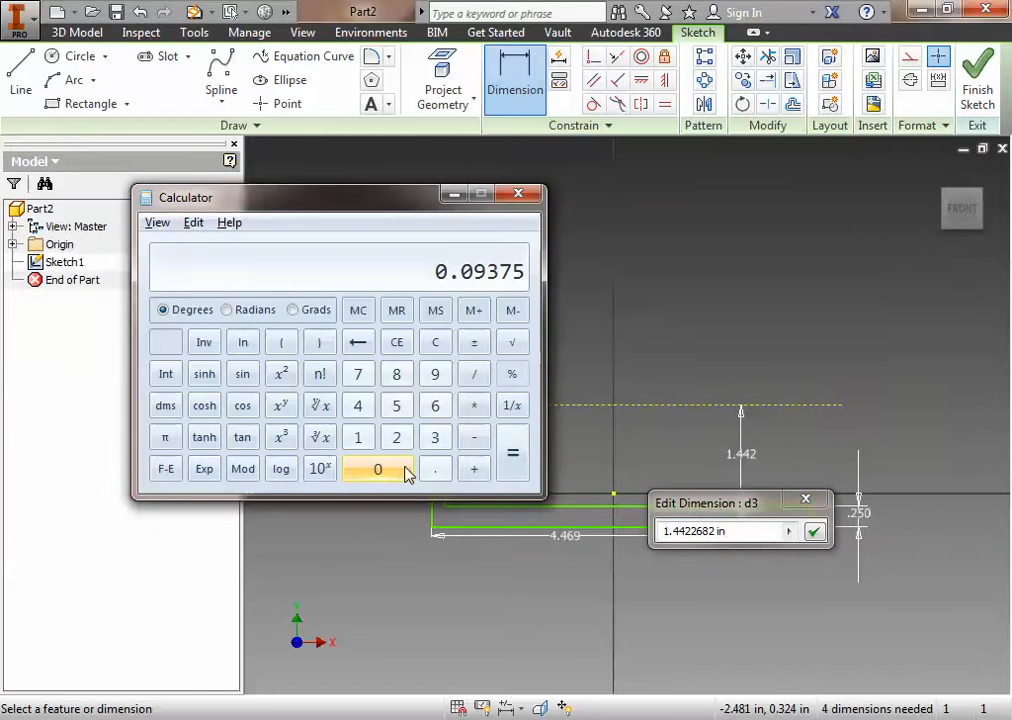
left_click(405, 470)
type("1.375/2")
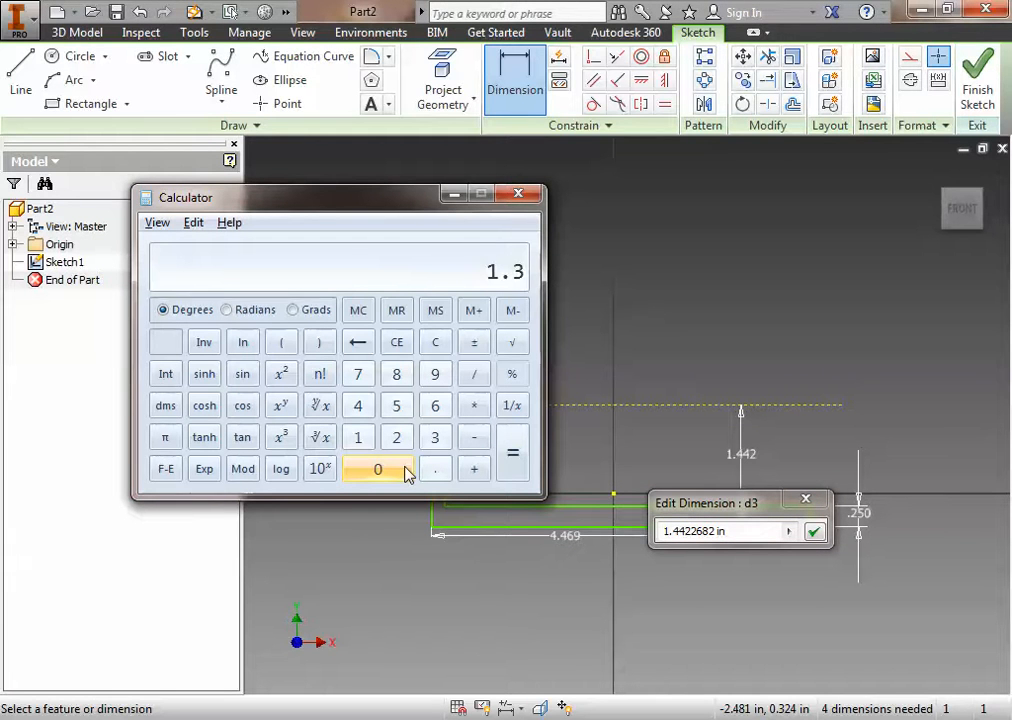
key("Return")
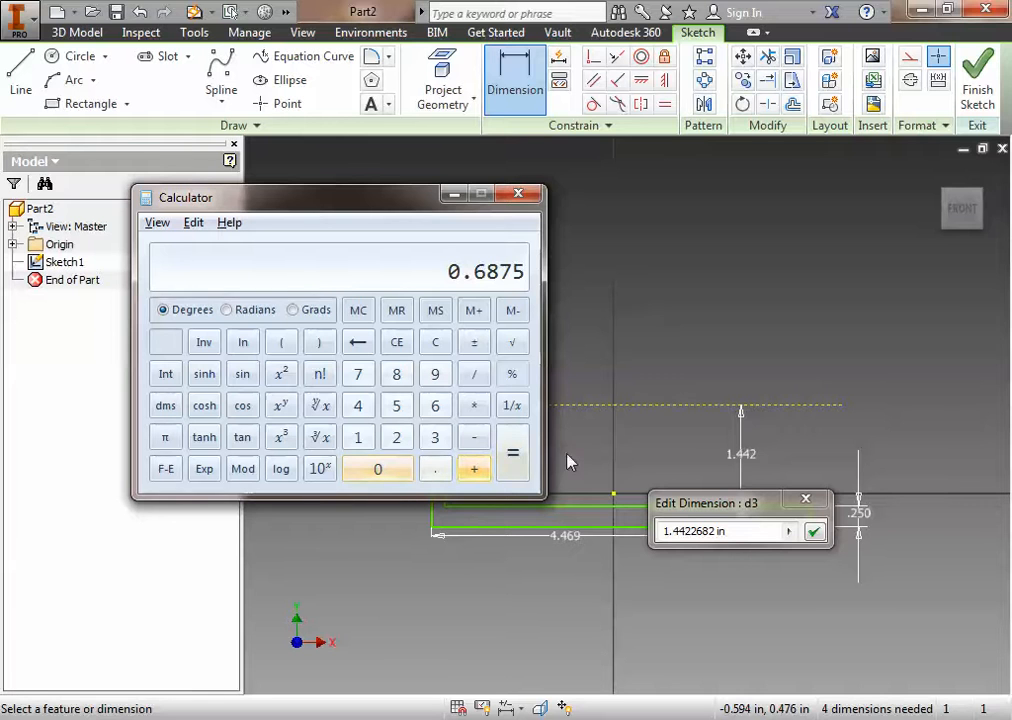
Set the dimension between the construction line and the profile's bottom edge to .688 in and finish the sketch
left_click(745, 532)
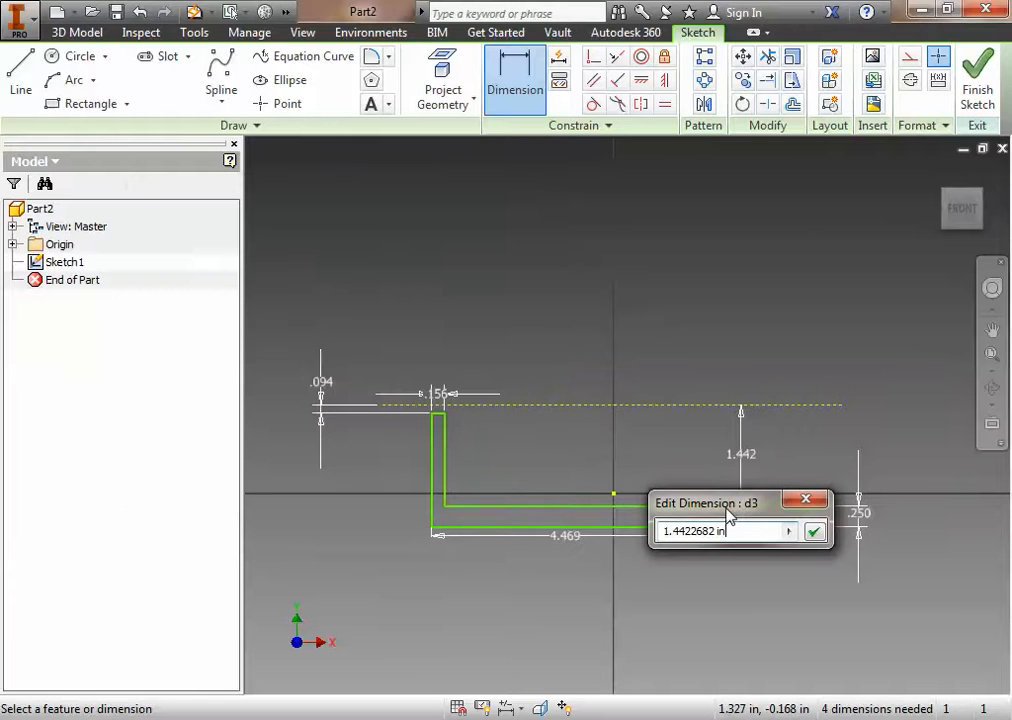
key("ctrl+a")
type(".")
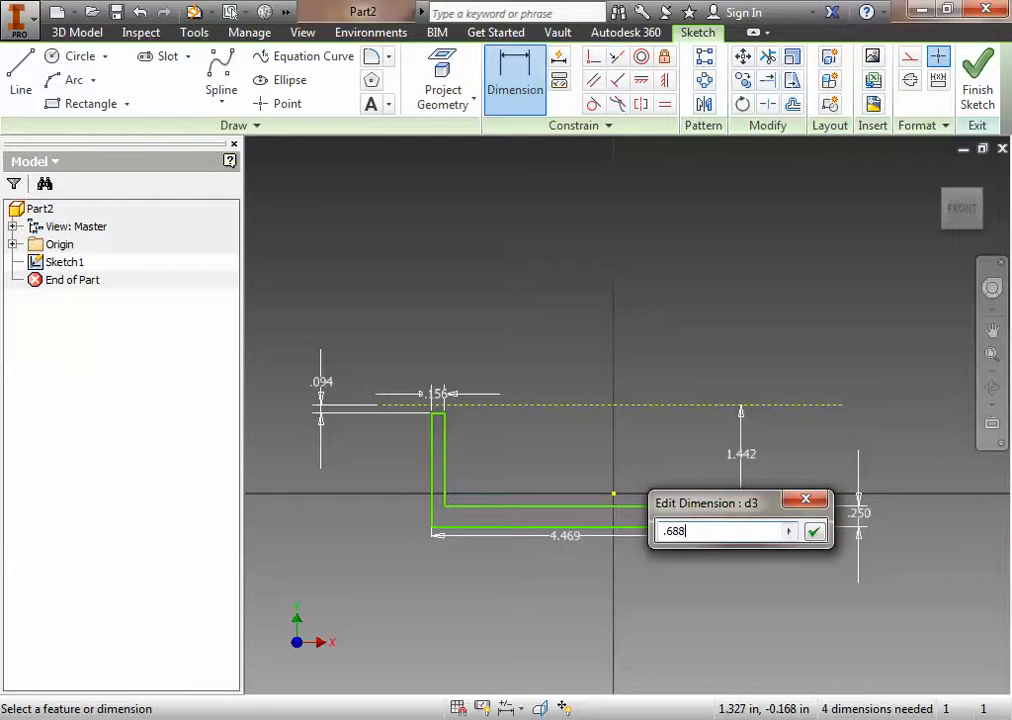
key("Return")
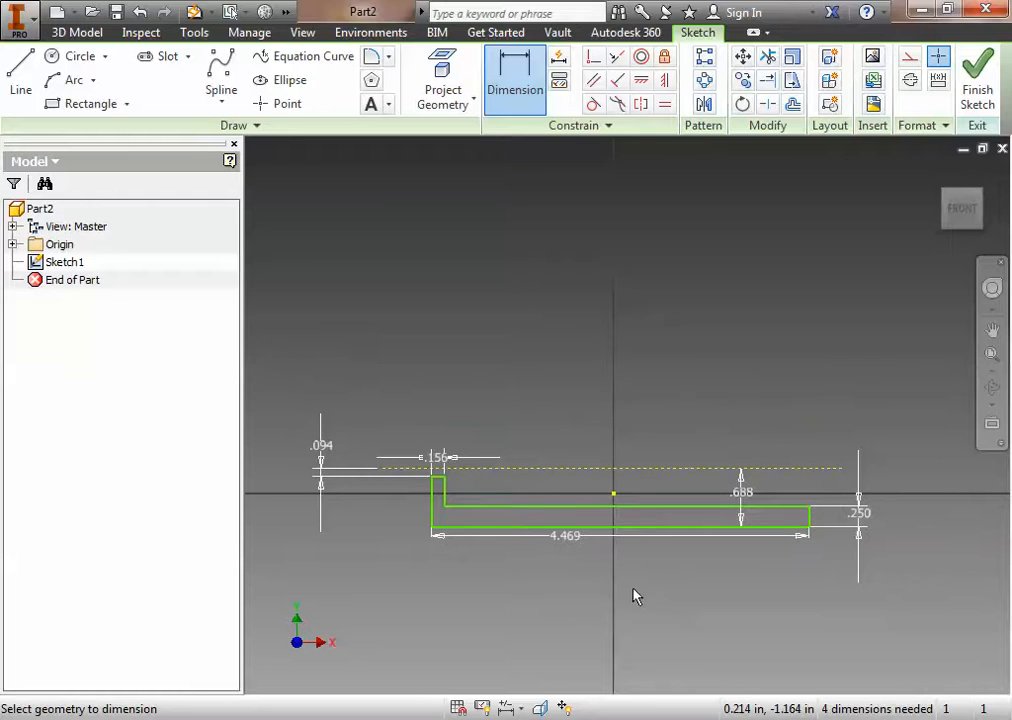
scroll(648, 485, "up", 2)
scroll(651, 494, "down", 2)
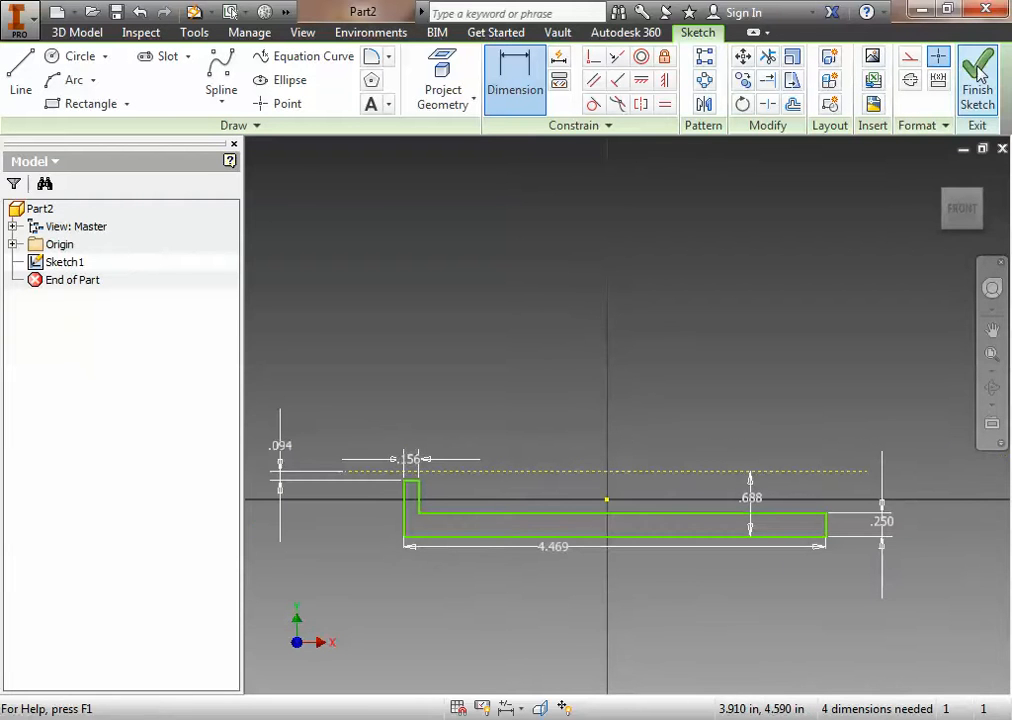
left_click(978, 100)
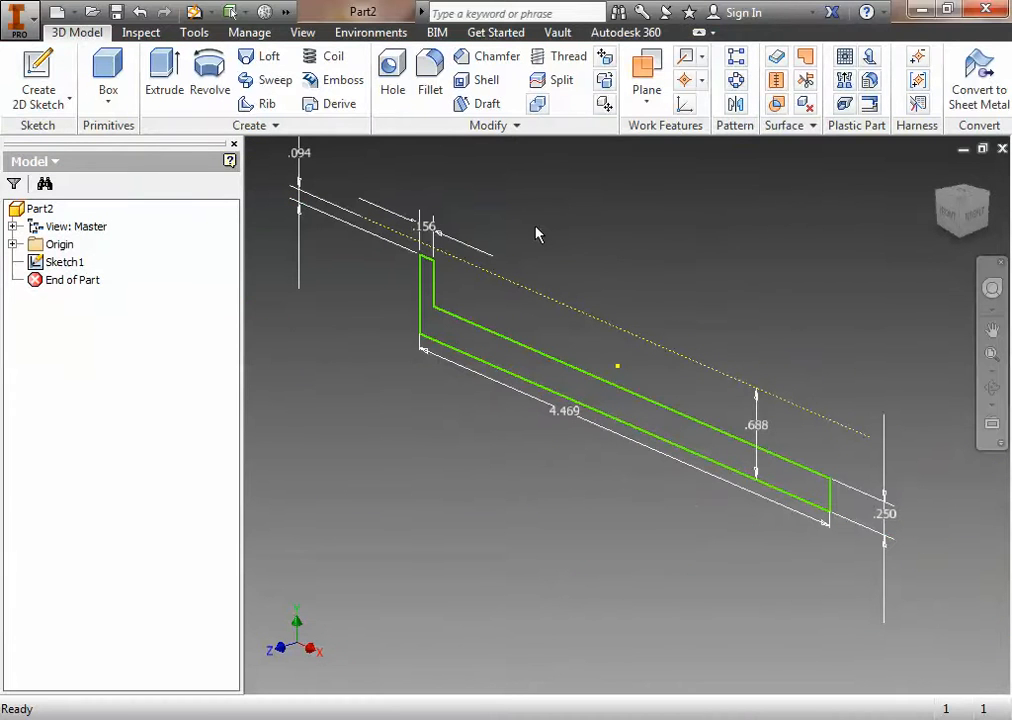
Revolve the L-shaped profile with full extents around the dashed construction line as a new solid
left_click(210, 88)
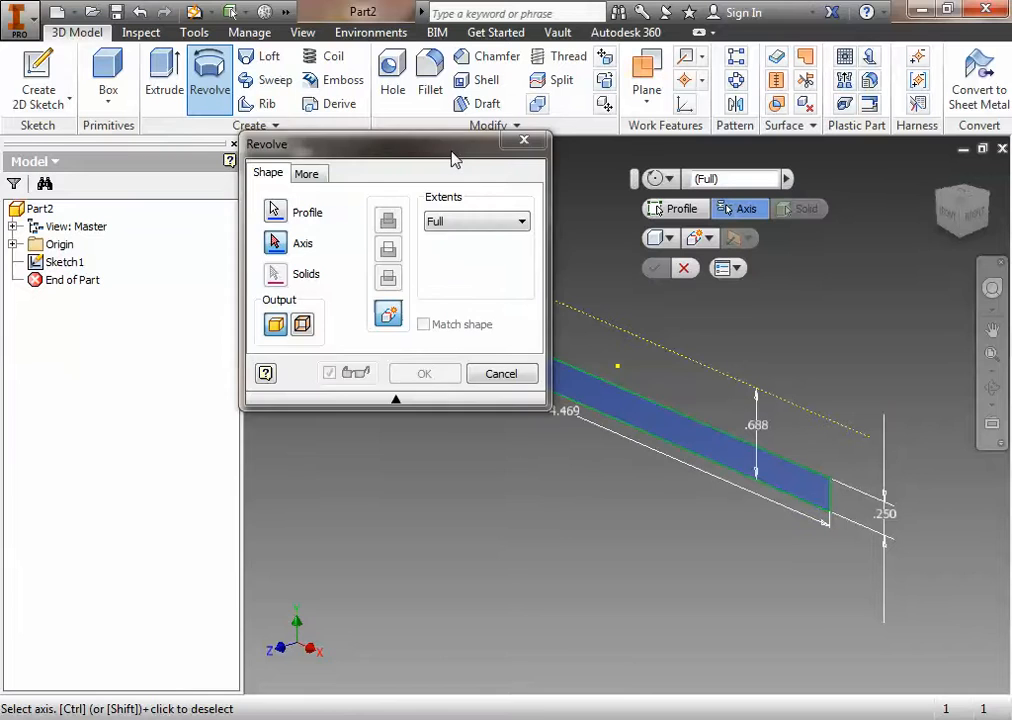
mouse_move(452, 160)
left_mouse_down()
mouse_move(431, 463)
mouse_move(447, 437)
left_mouse_up()
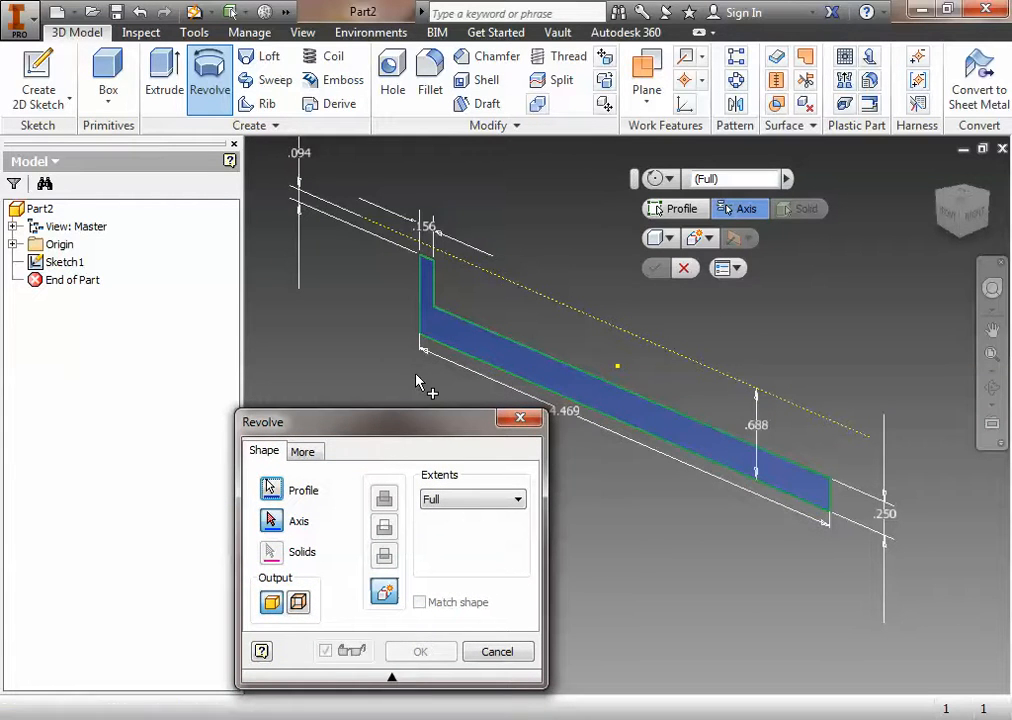
left_click(270, 490)
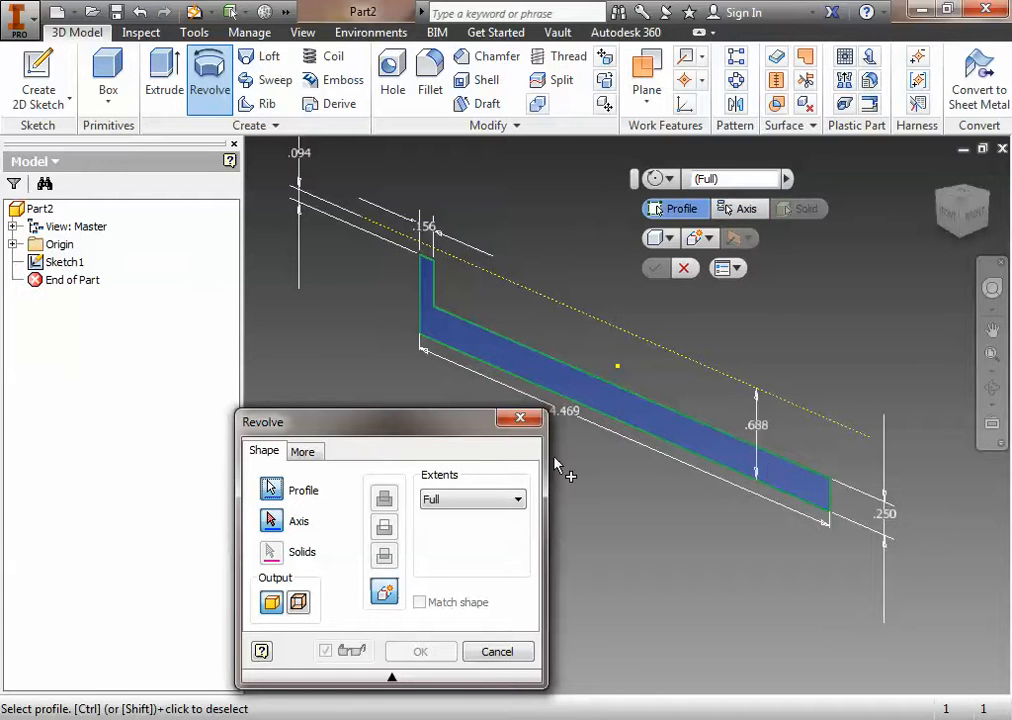
left_click(271, 524)
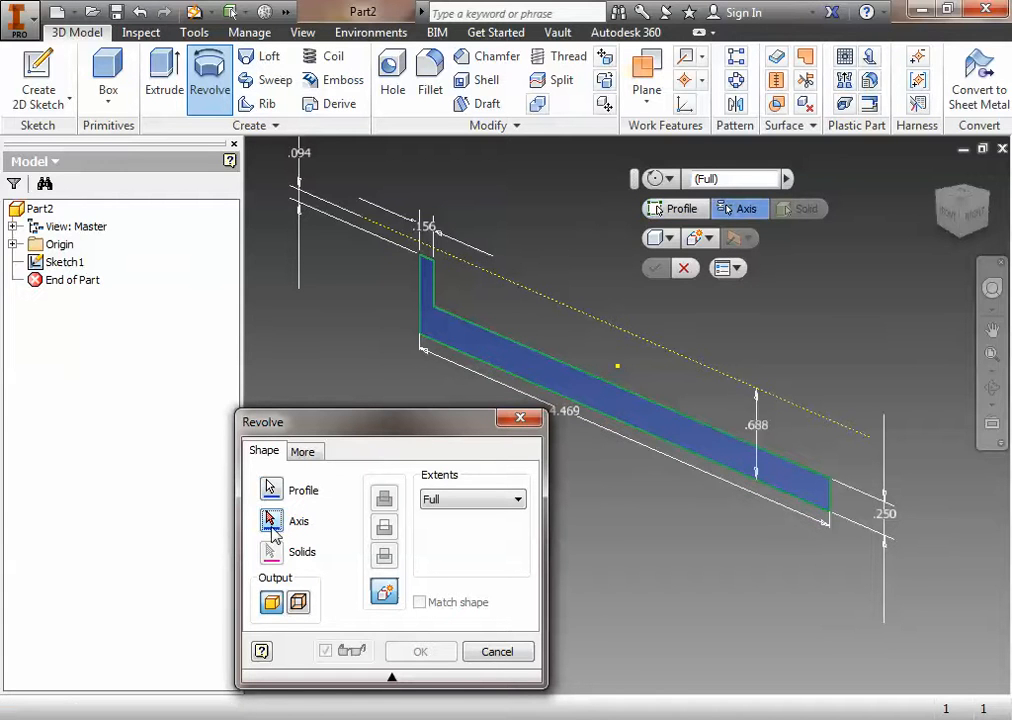
left_click(629, 336)
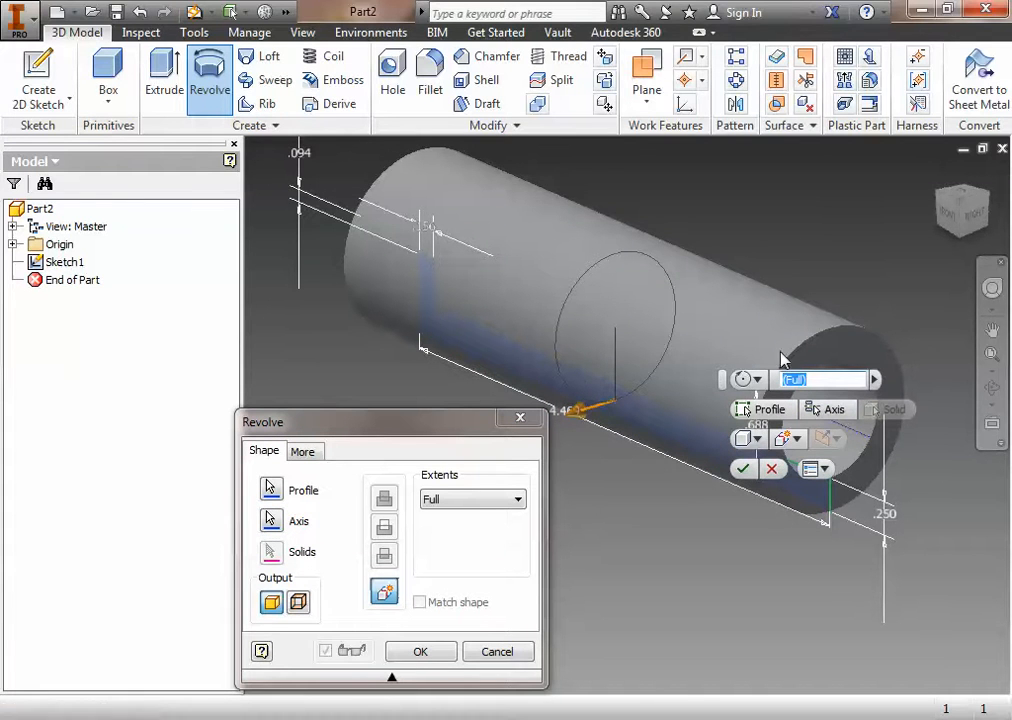
left_click(427, 652)
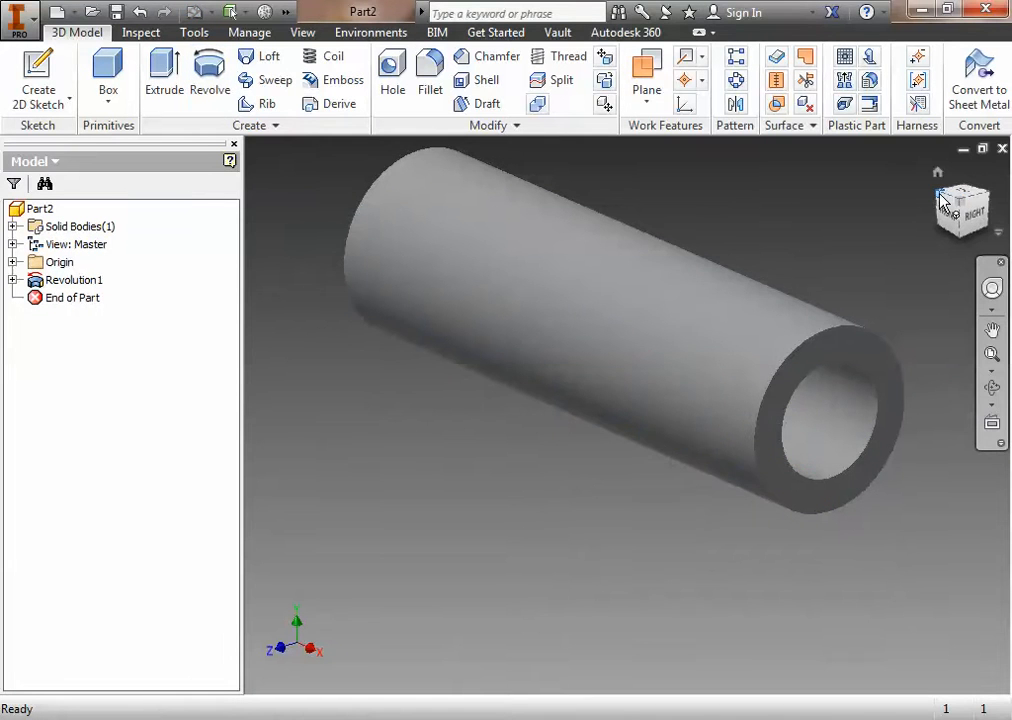
Fillet the outer circular edges at both ends of the revolved cylinder with a .25 in radius
mouse_move(982, 212)
left_mouse_down()
mouse_move(1011, 228)
mouse_move(988, 208)
left_mouse_up()
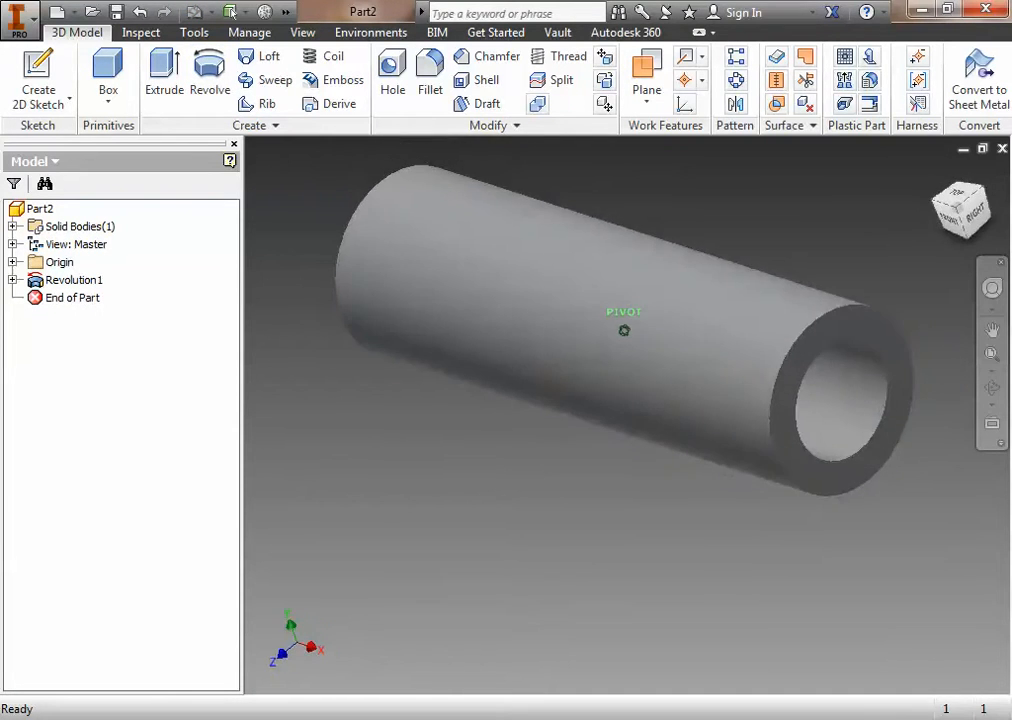
left_click(938, 173)
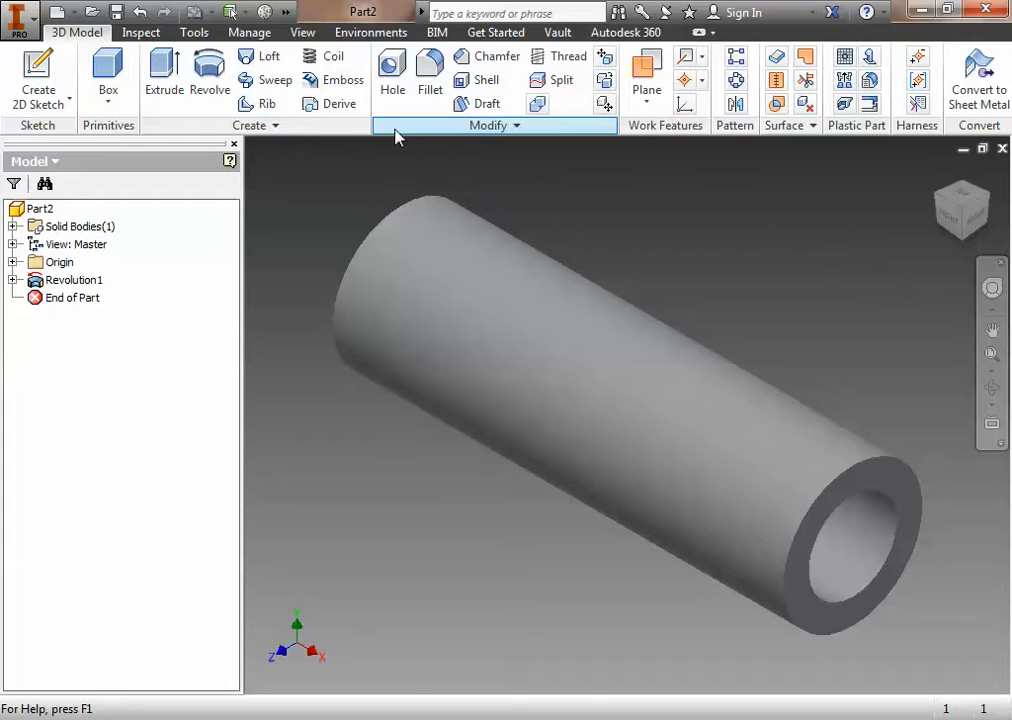
left_click(430, 85)
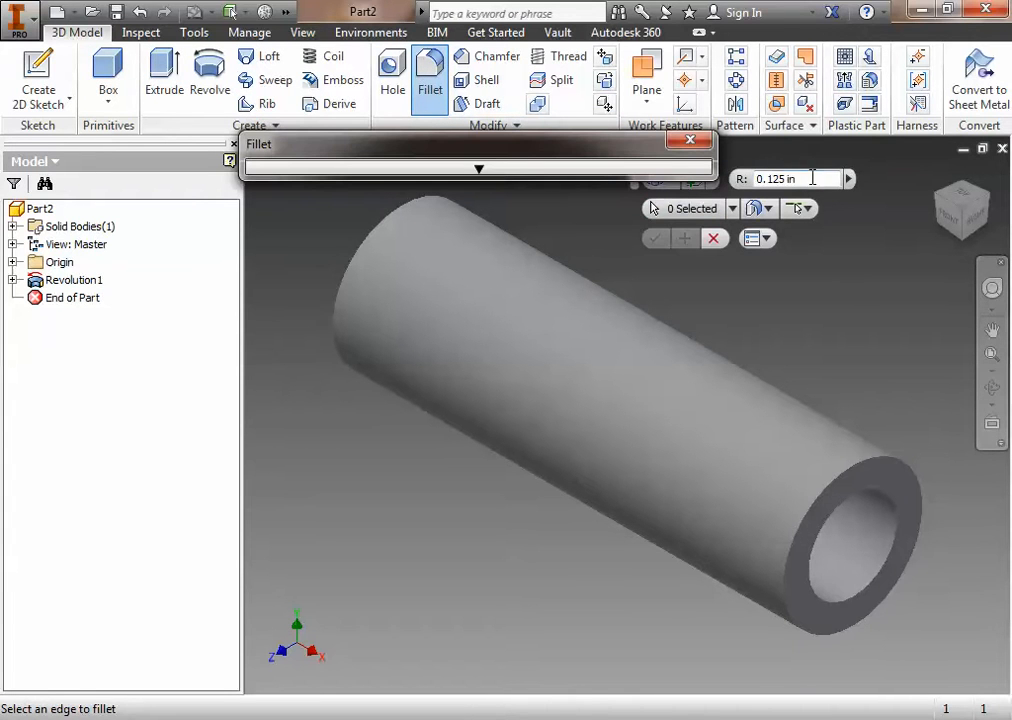
left_click_drag(822, 182, 641, 190)
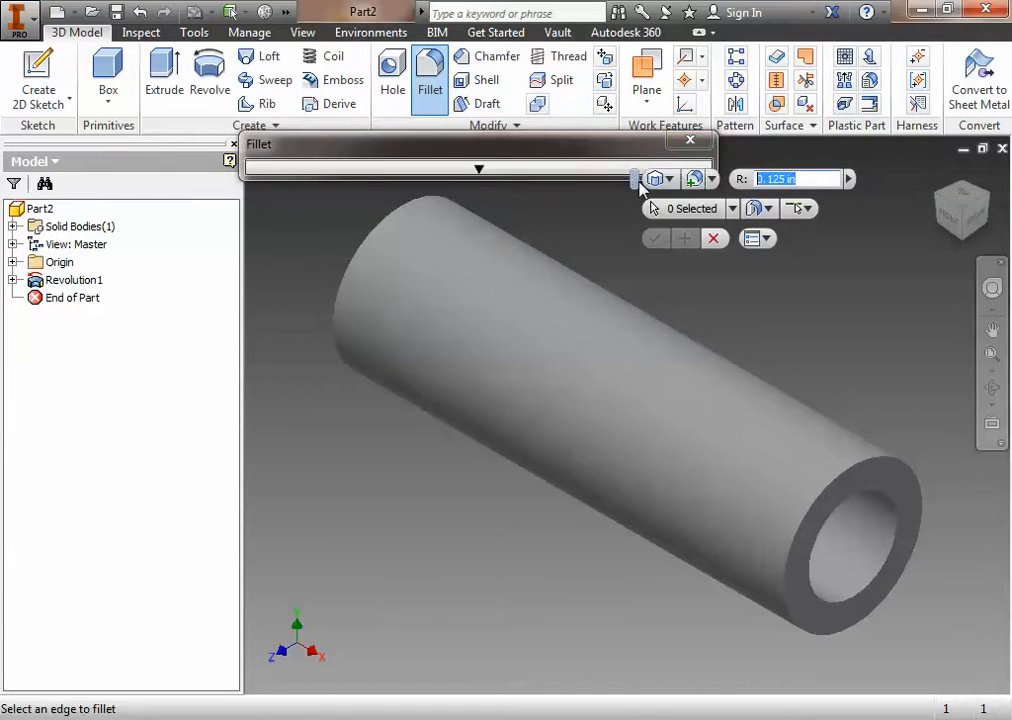
type(".25")
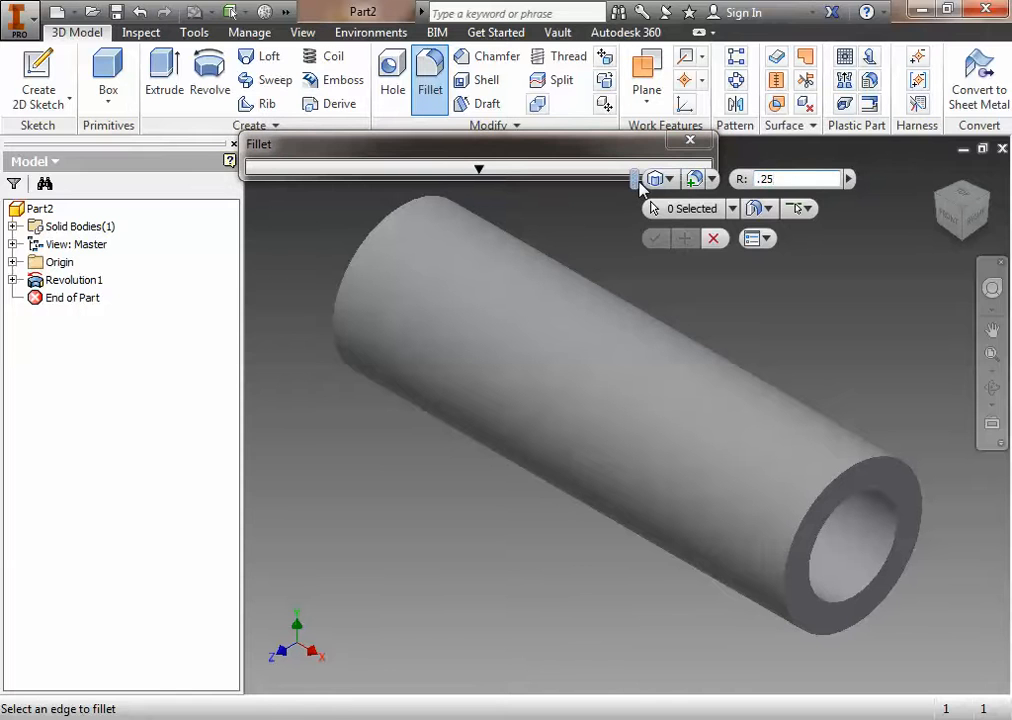
left_click(848, 472)
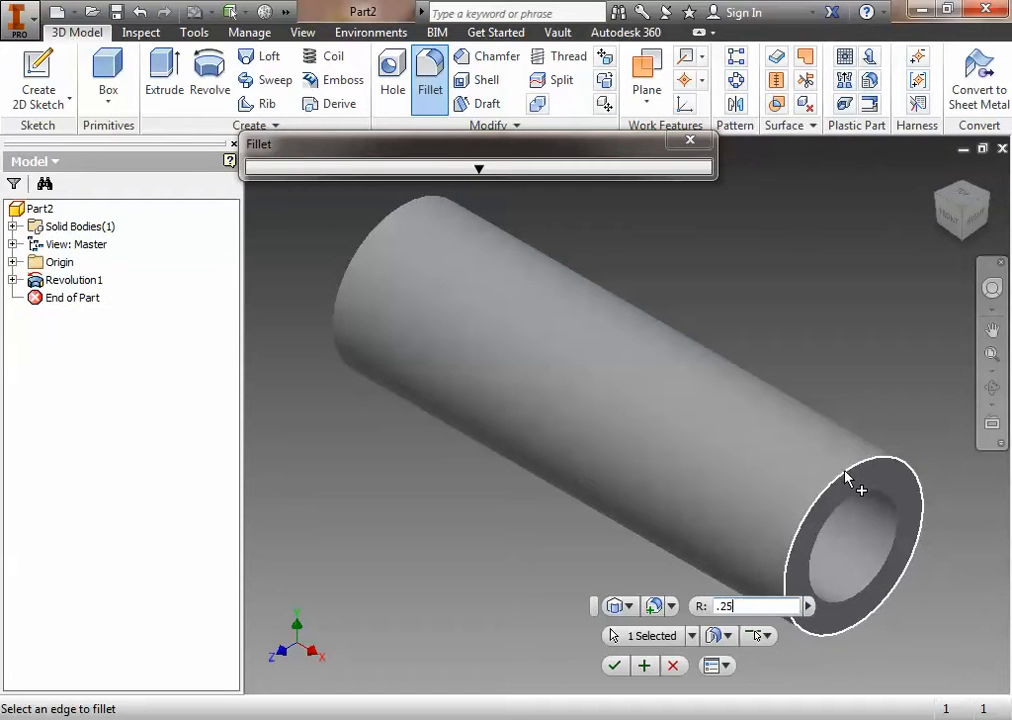
left_click(365, 259)
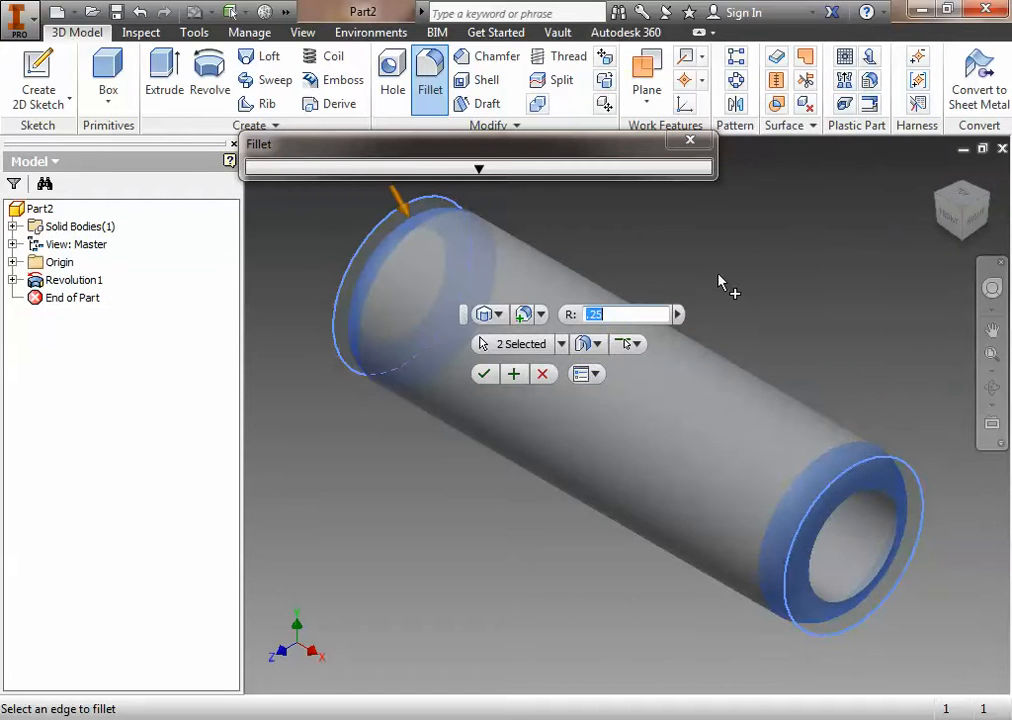
left_click(483, 374)
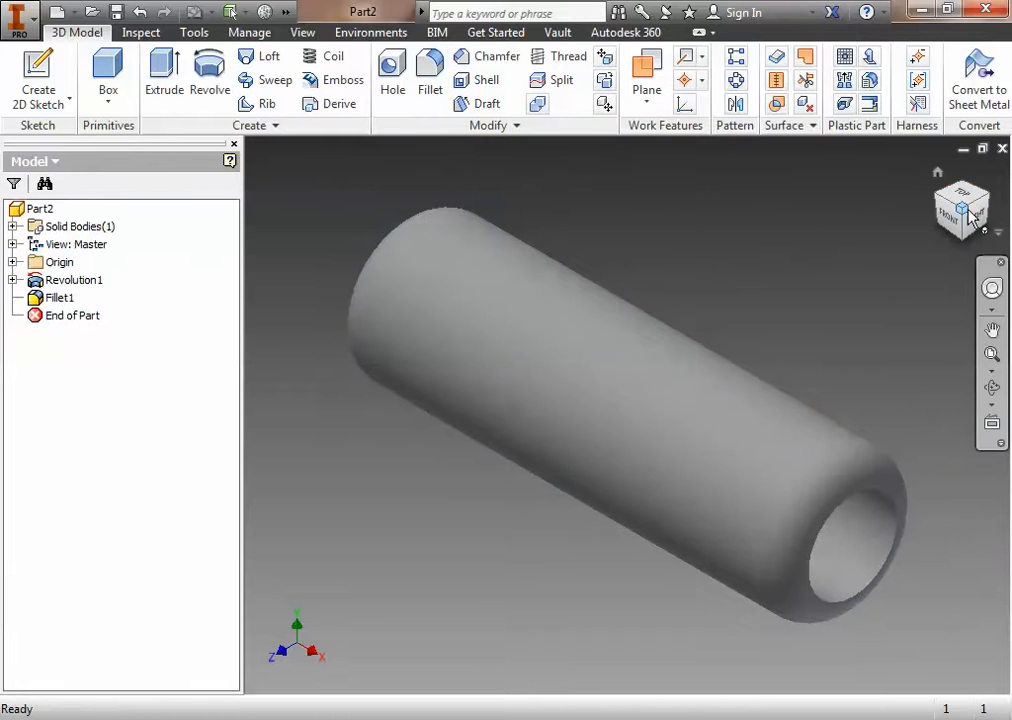
mouse_move(947, 207)
left_mouse_down()
mouse_move(985, 221)
mouse_move(939, 194)
left_mouse_up()
left_click(938, 176)
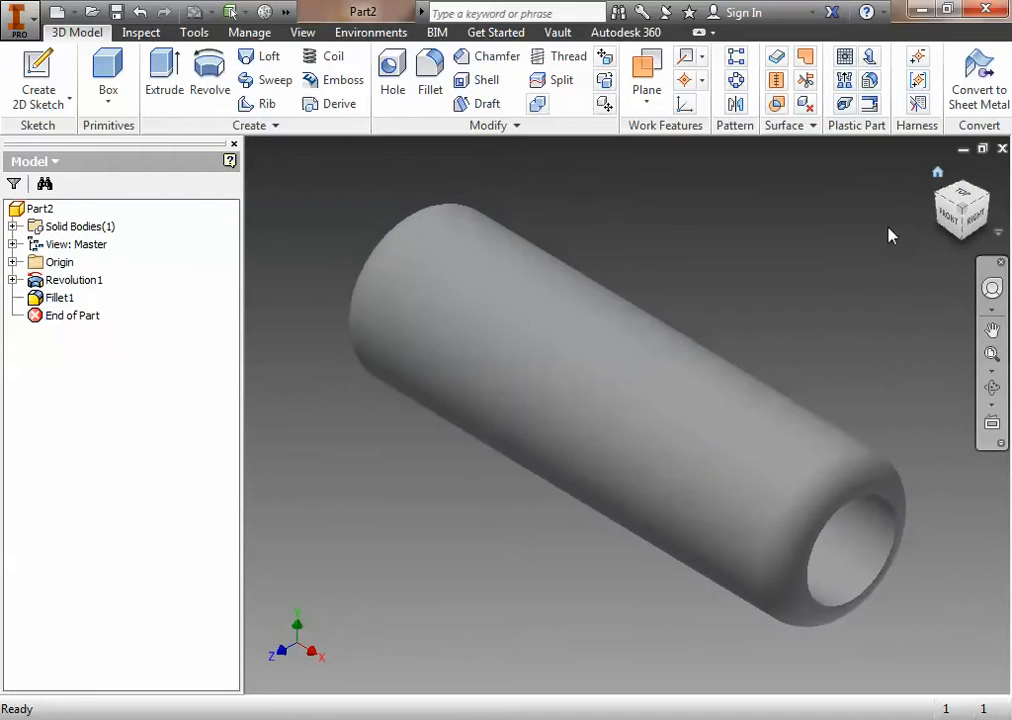